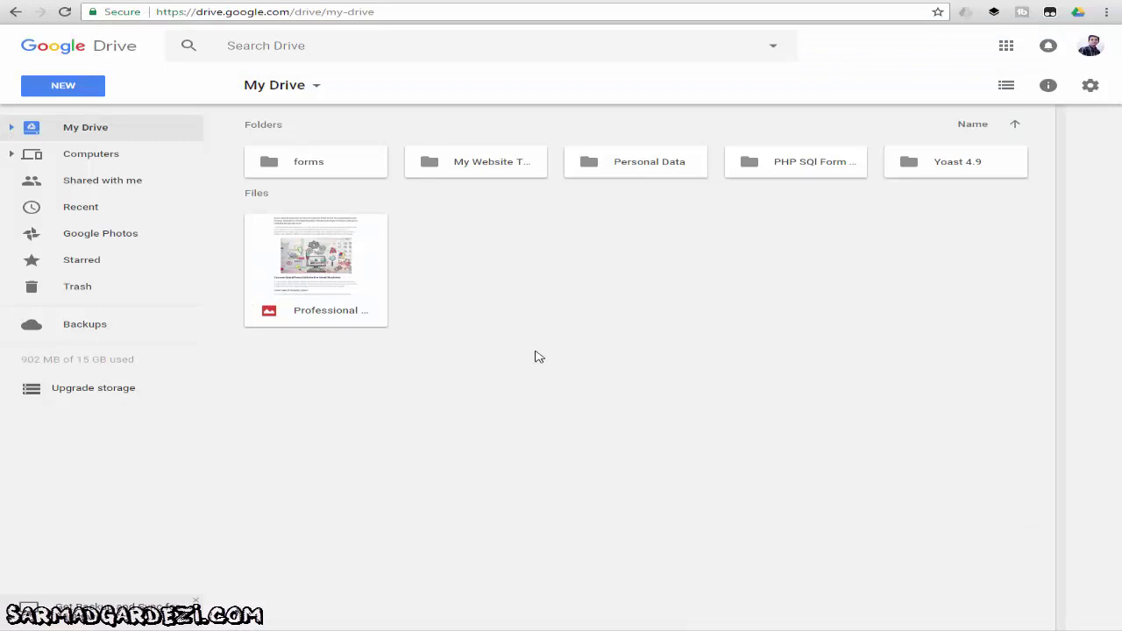
- Preview Professional Website Design Service by Sarmad.png and zoom in on its title header
double_click(303, 263)
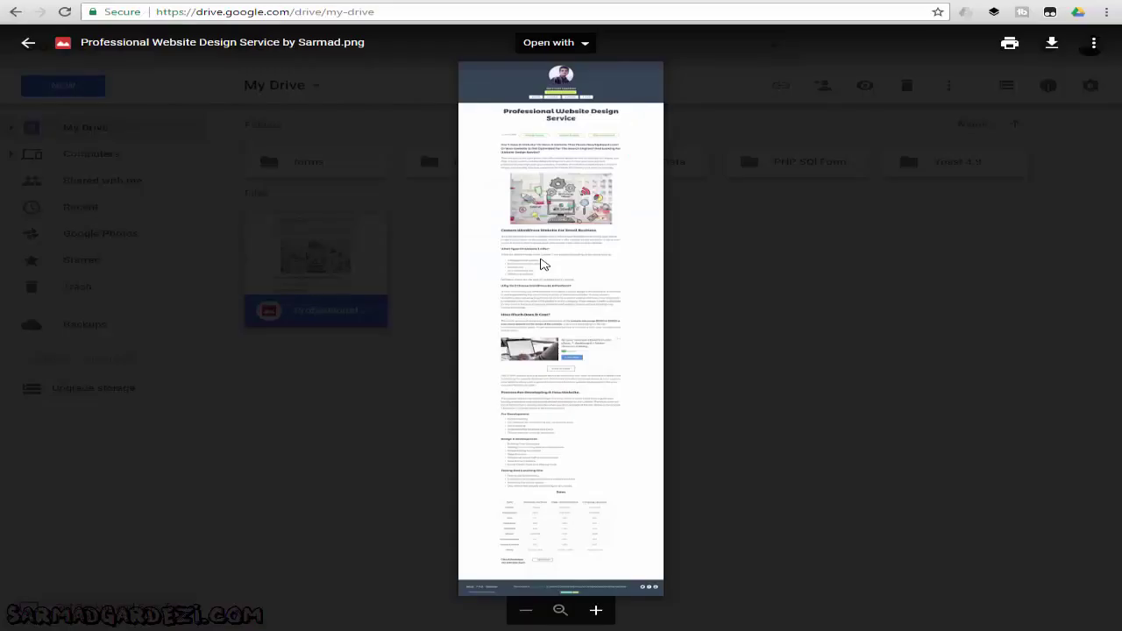
left_click(551, 235)
left_click(551, 235)
scroll(675, 438, "up", 8)
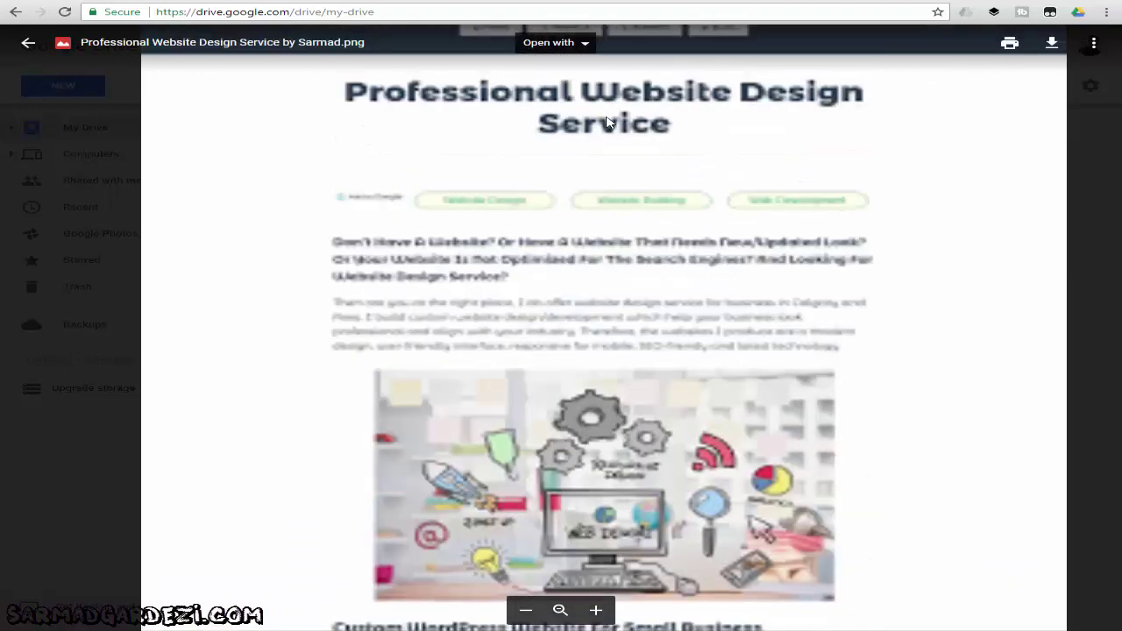
scroll(607, 328, "up", 1)
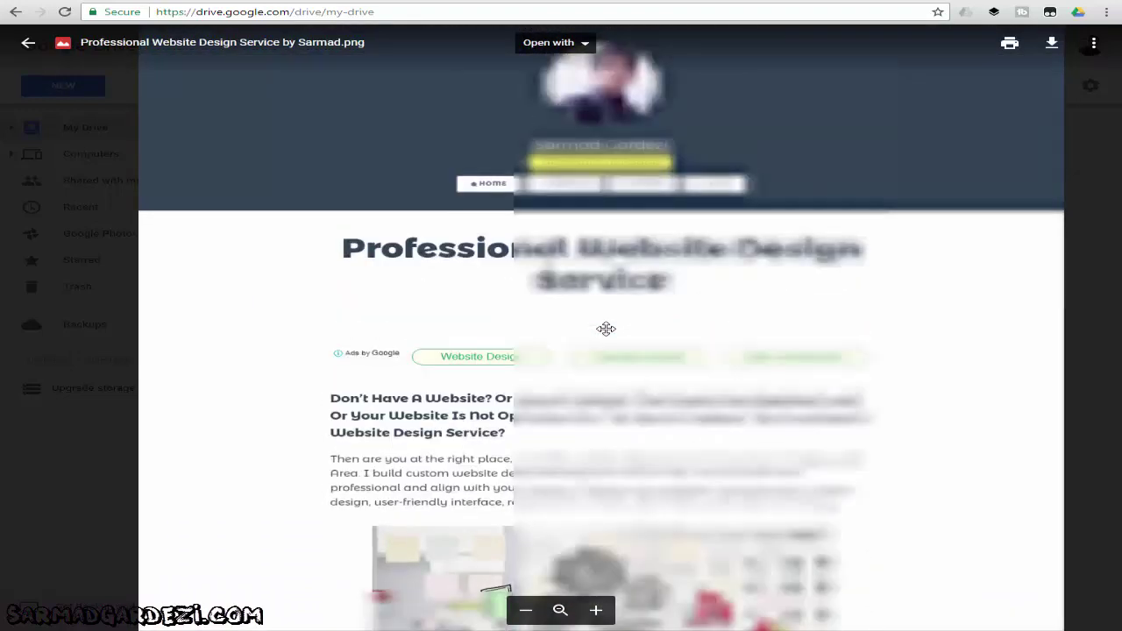
left_click(618, 317)
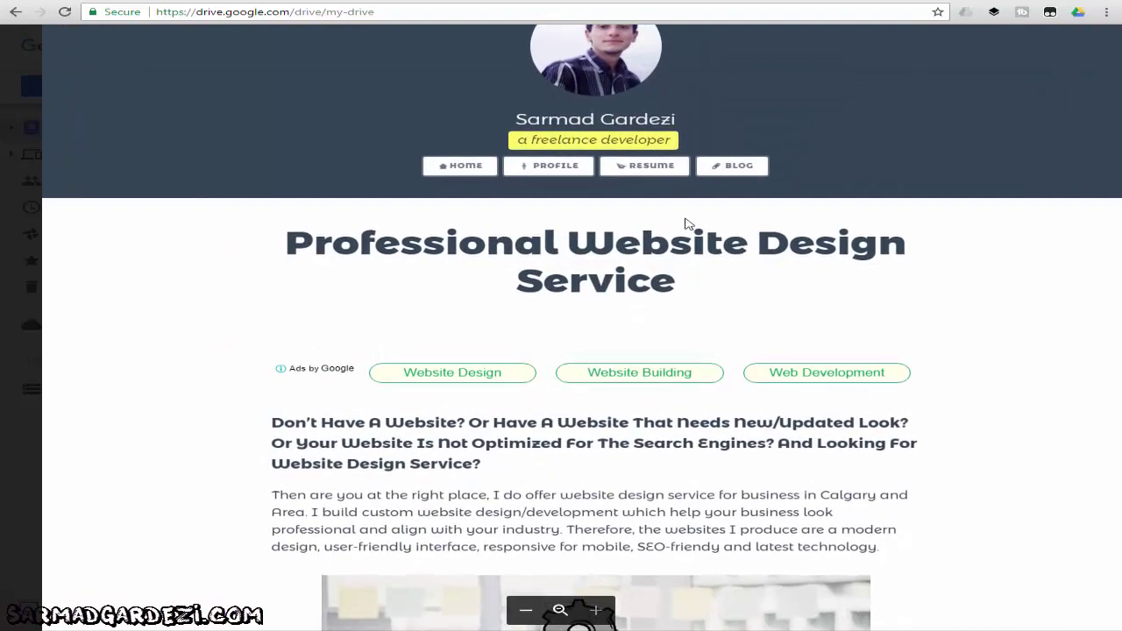
left_click_drag(746, 306, 666, 392)
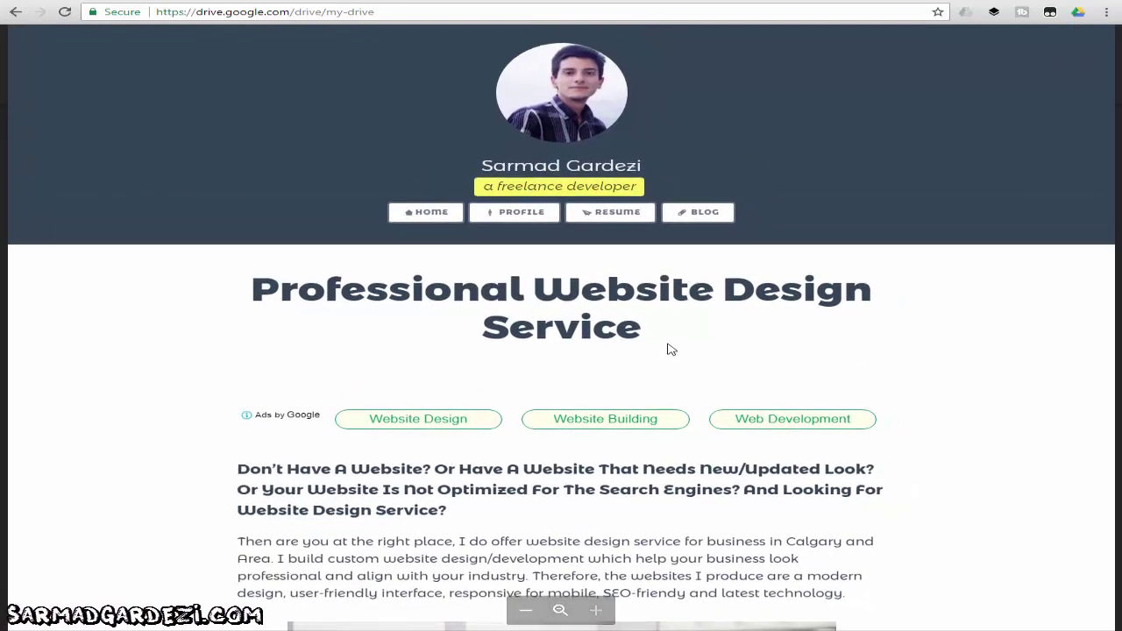
- Scroll down through the rates table to the footer, then zoom back out
scroll(652, 213, "down", 6)
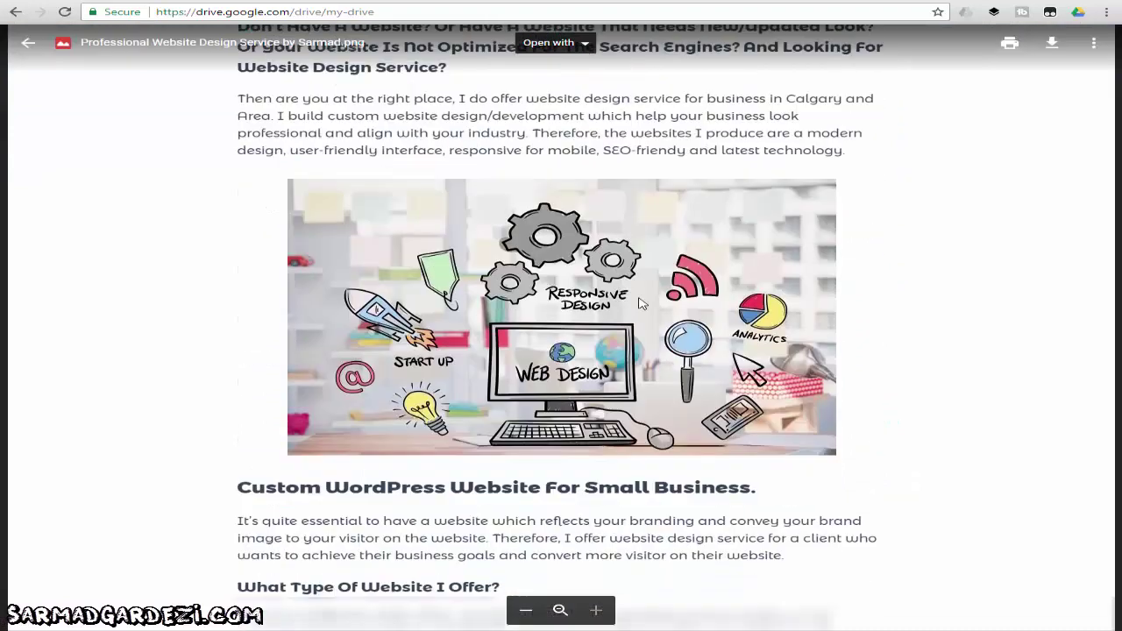
scroll(660, 288, "down", 3)
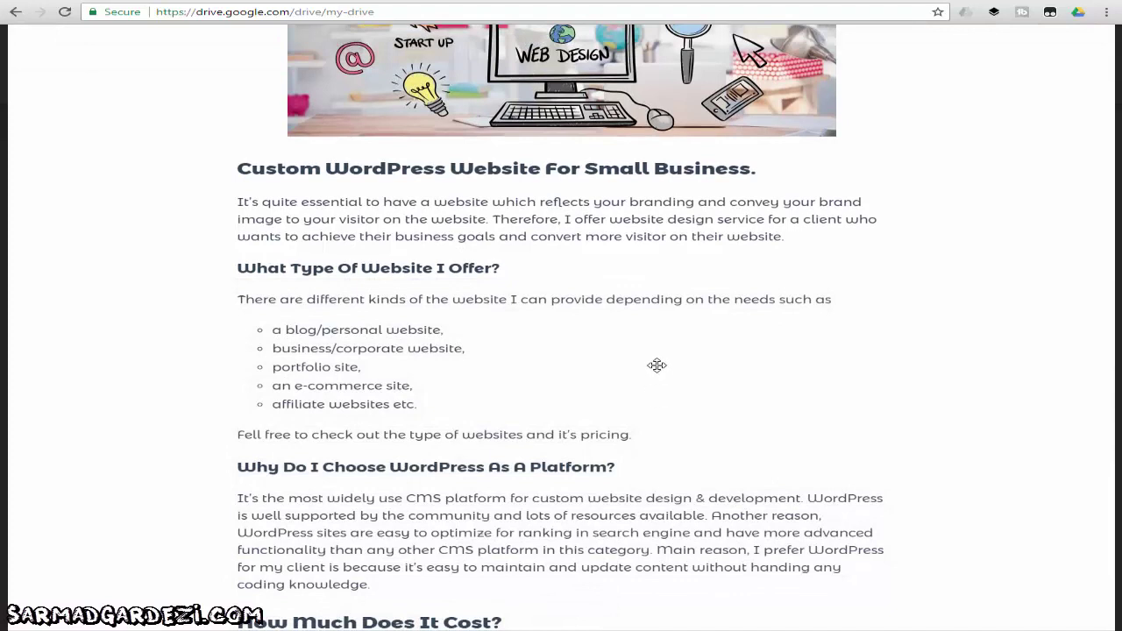
scroll(651, 351, "down", 4)
scroll(649, 391, "down", 3)
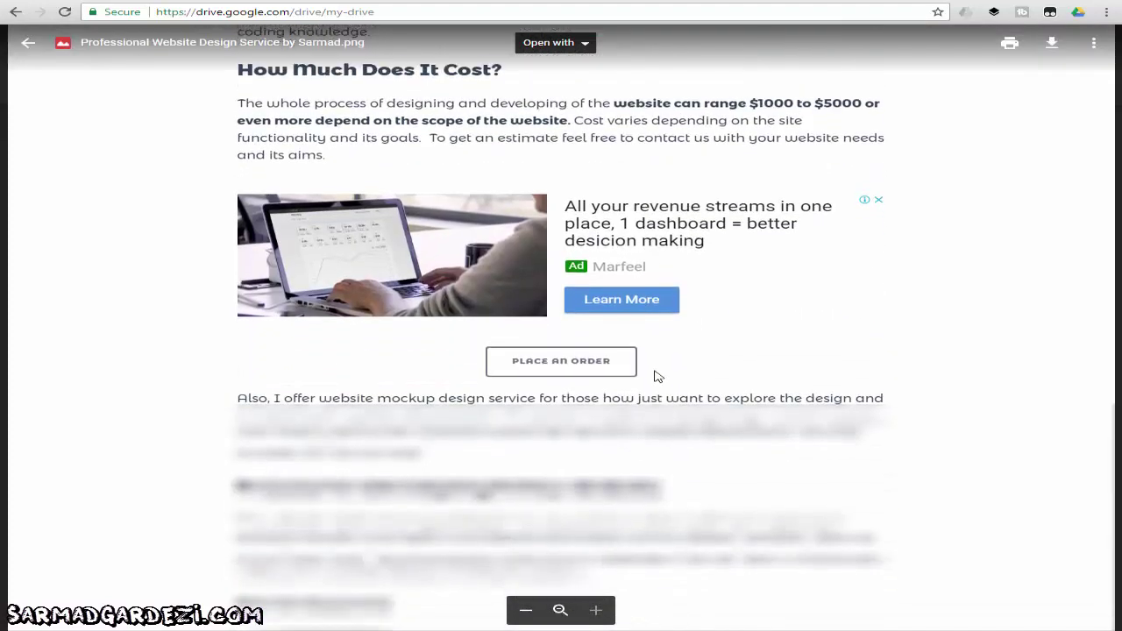
scroll(652, 345, "down", 2)
scroll(638, 280, "down", 10)
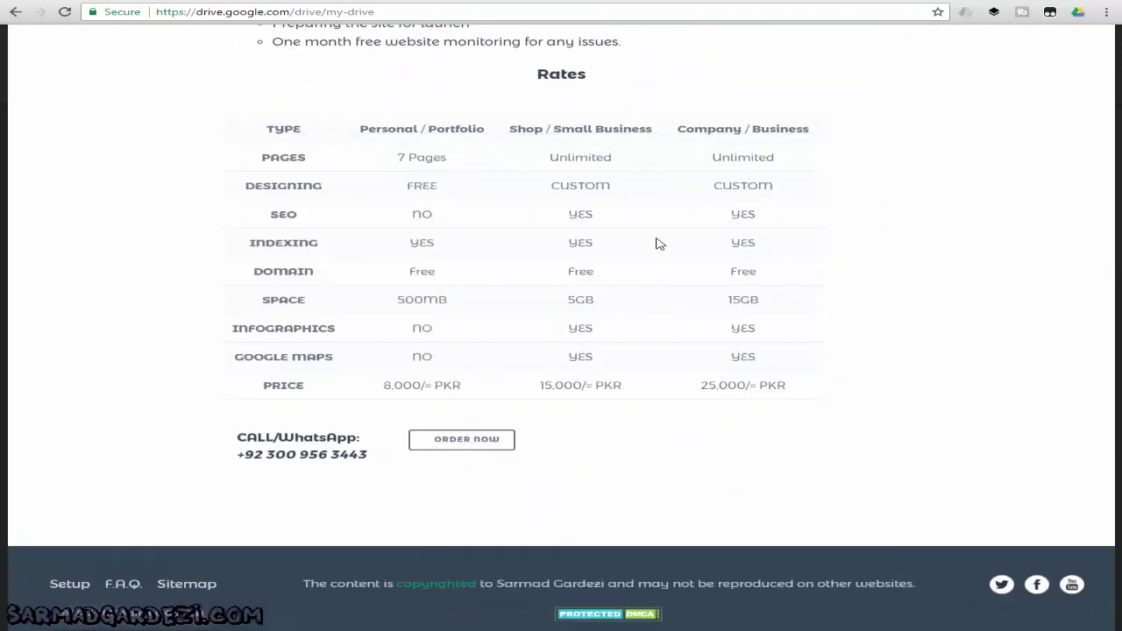
key("minus")
key("minus")
key("minus")
key("minus")
key("minus")
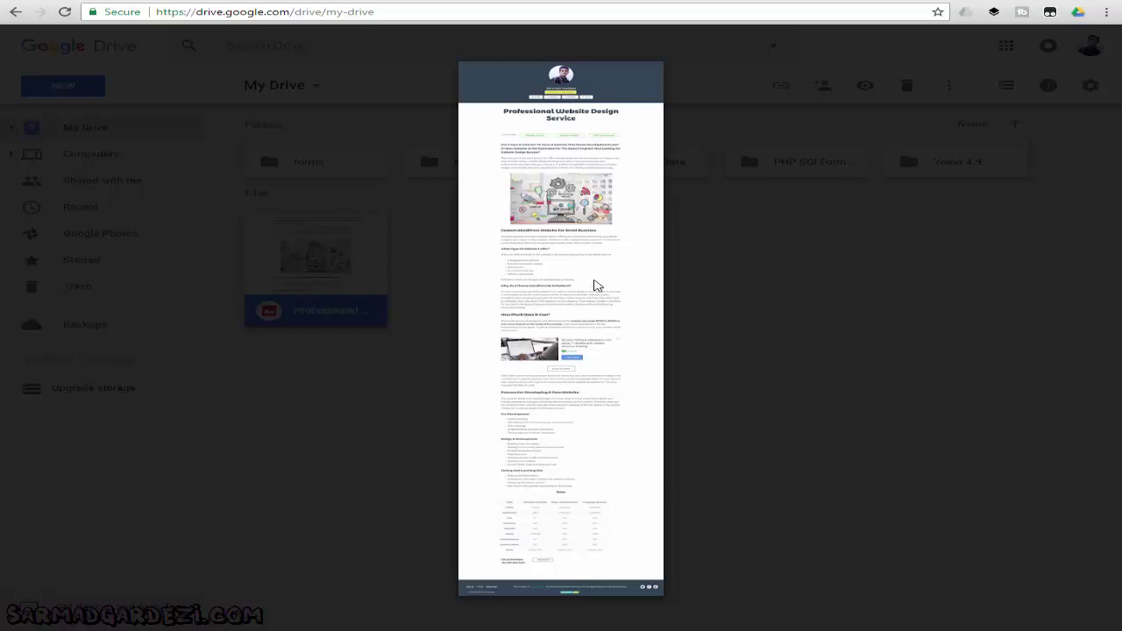
- Close the Drive preview and read down the sarmadgardezi.com blog post
key("Escape")
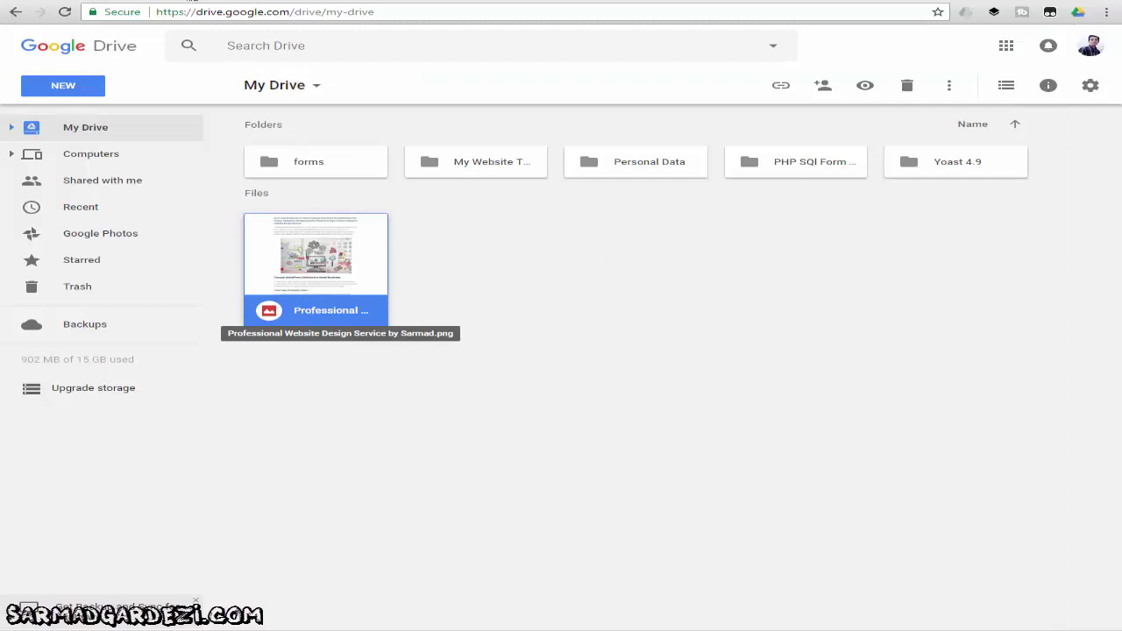
key("ctrl+Tab")
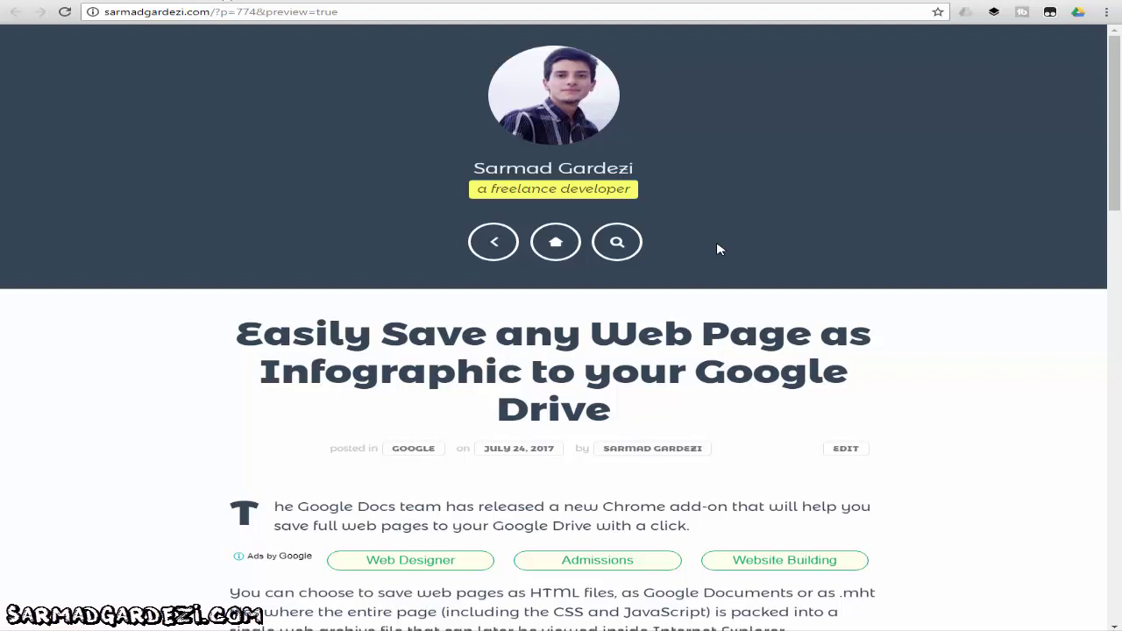
scroll(717, 250, "down", 5)
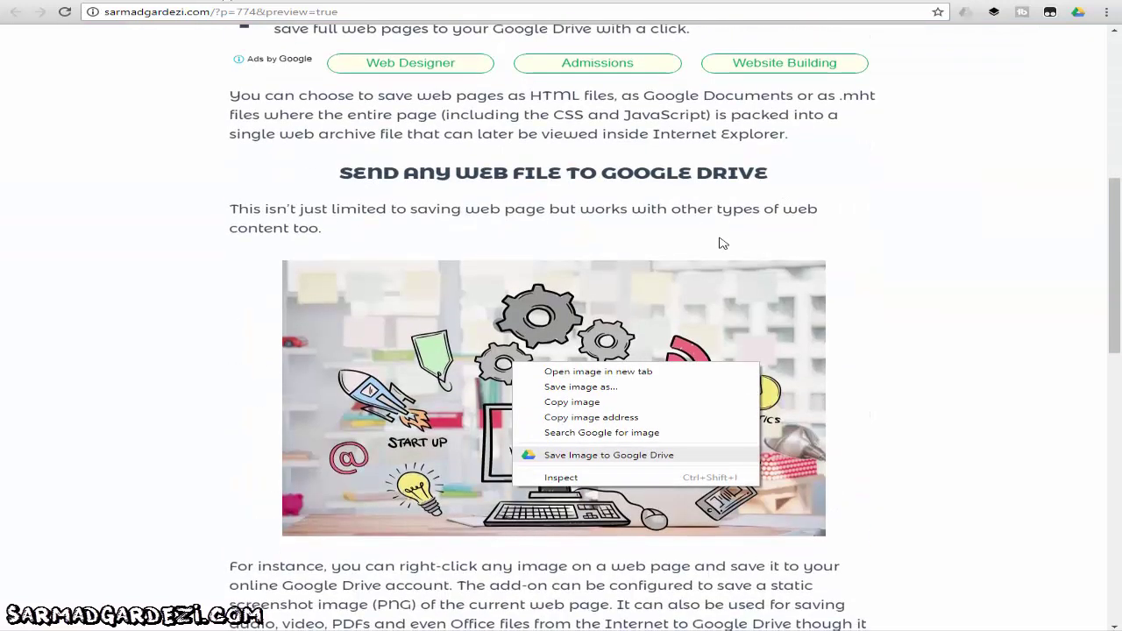
scroll(720, 246, "down", 4)
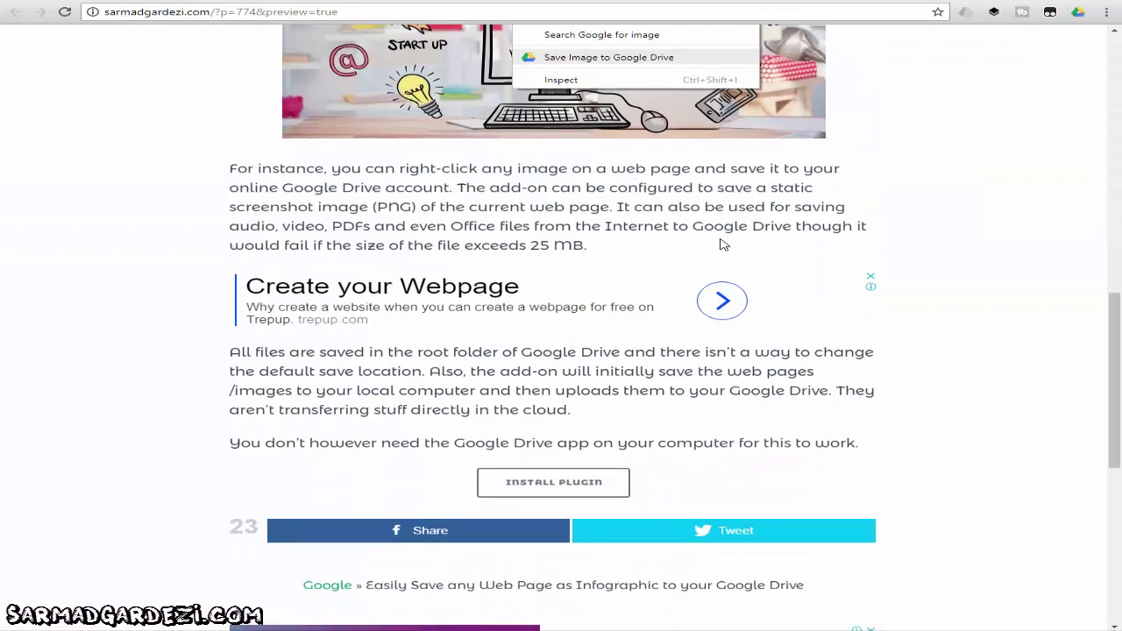
- Open the Install Plugin link for the Save to Google Drive extension
left_click(552, 491)
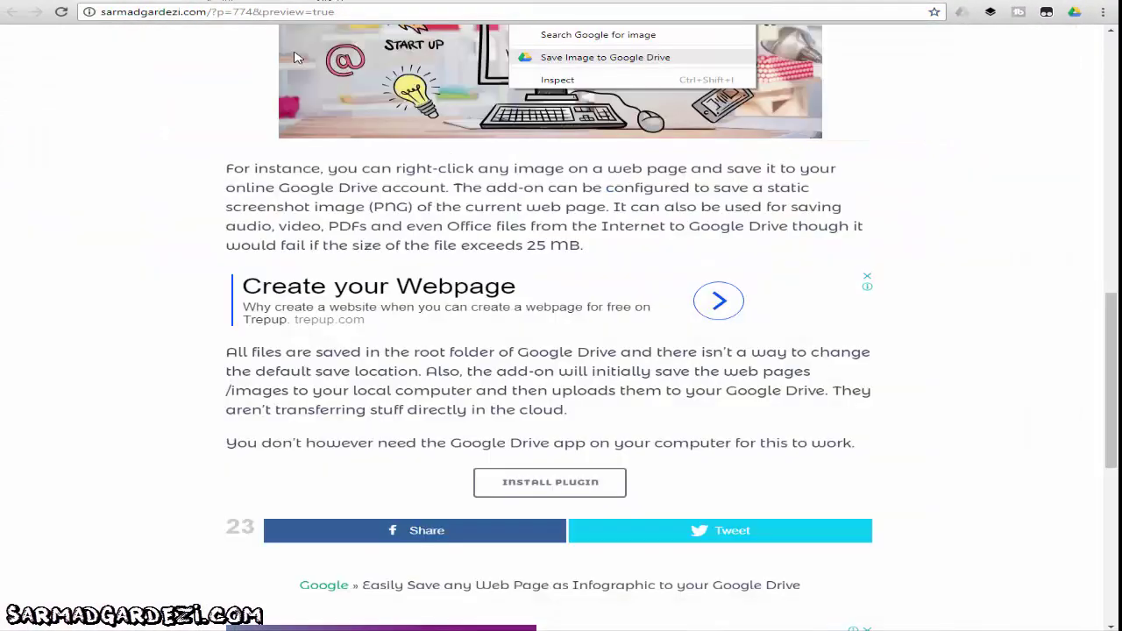
scroll(312, 250, "up", 5)
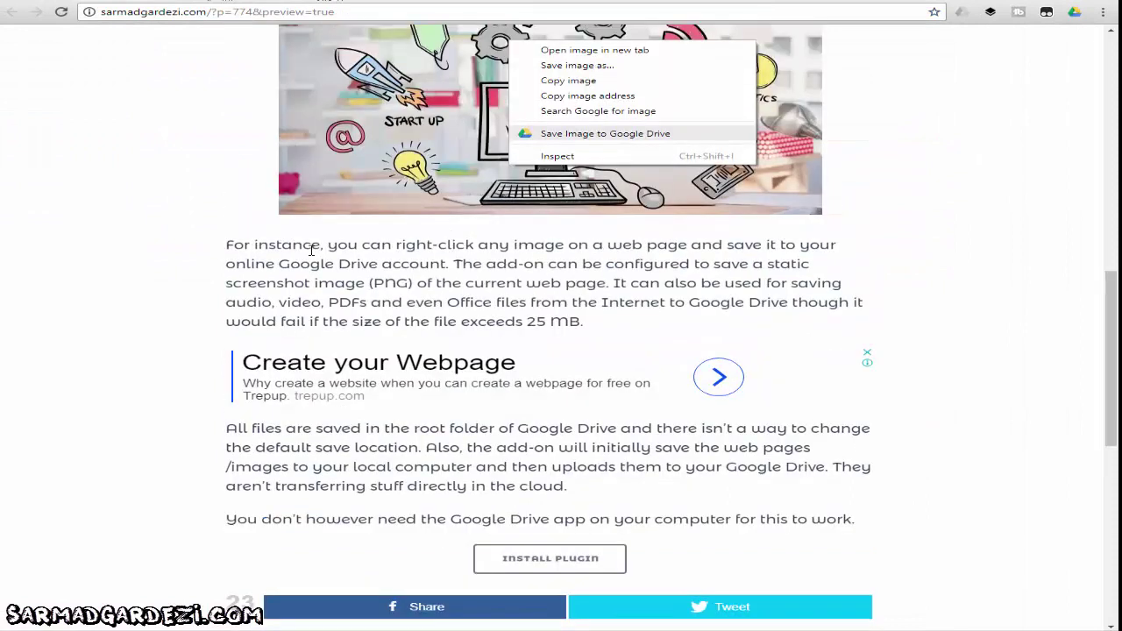
scroll(312, 249, "up", 6)
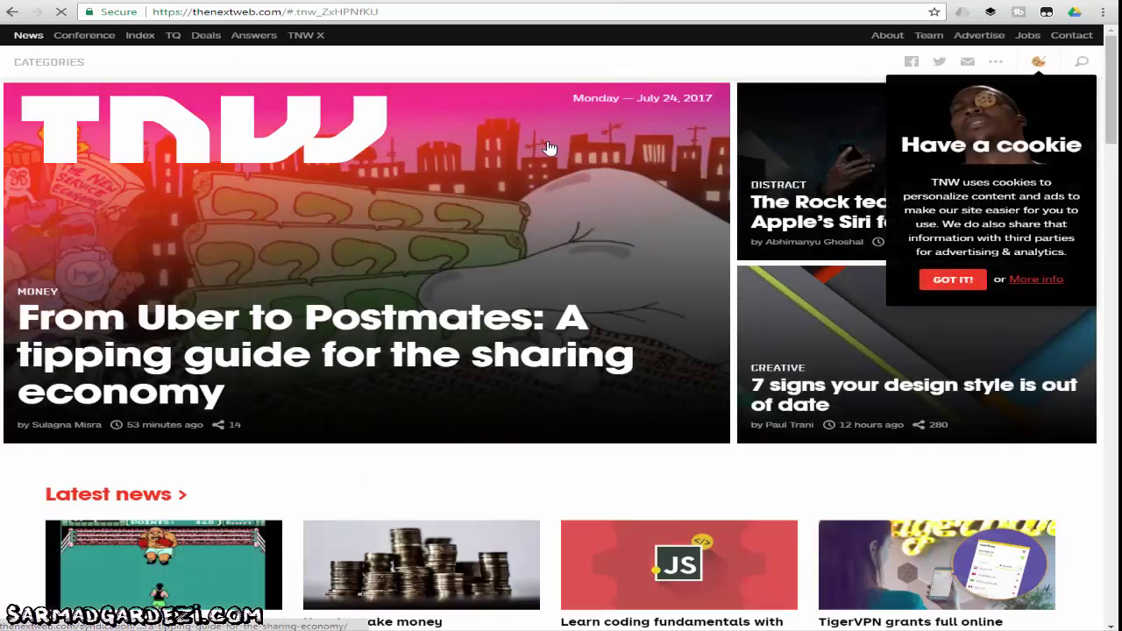
- Browse The Next Web homepage and open 'Razer is making a phone for gamers (probably)'
scroll(520, 184, "down", 3)
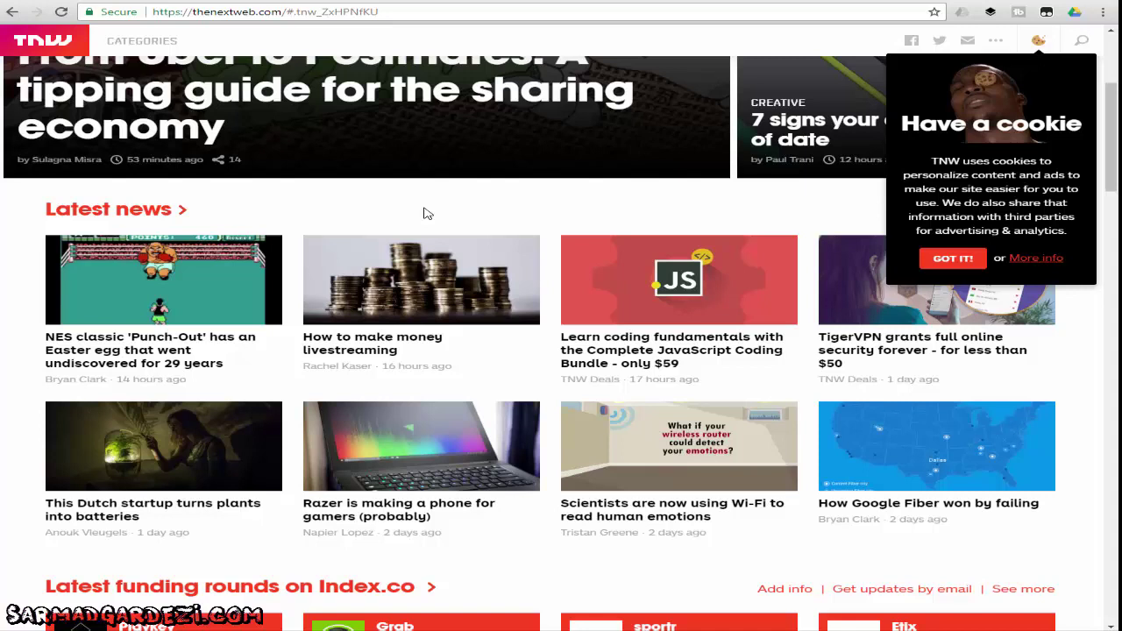
scroll(472, 354, "down", 1)
scroll(471, 354, "down", 3)
scroll(399, 309, "up", 2)
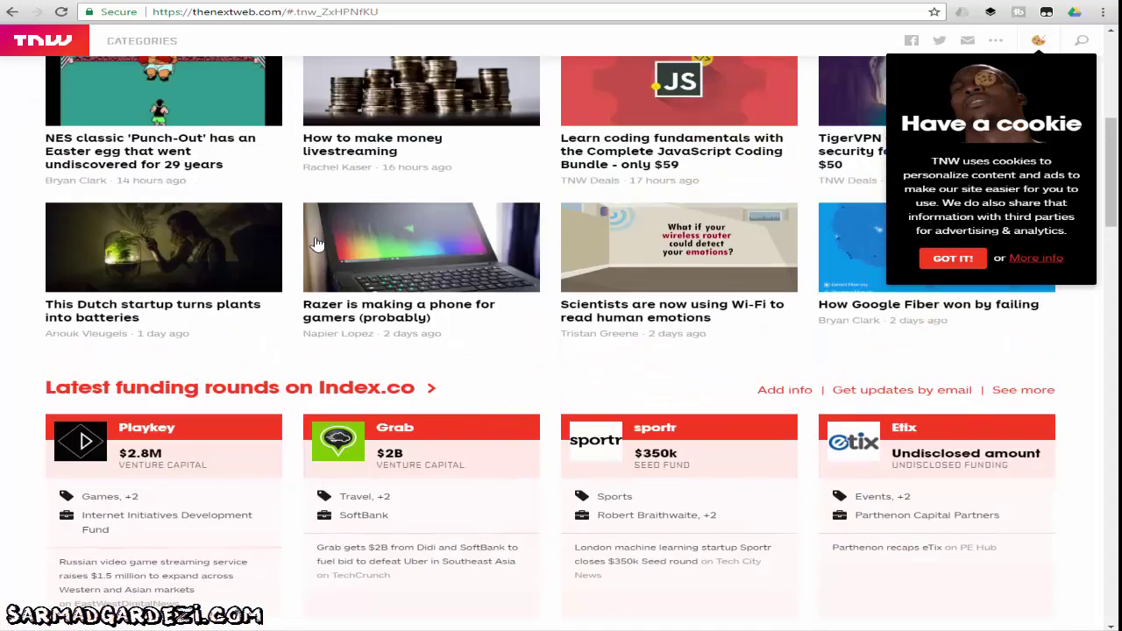
left_click(364, 245)
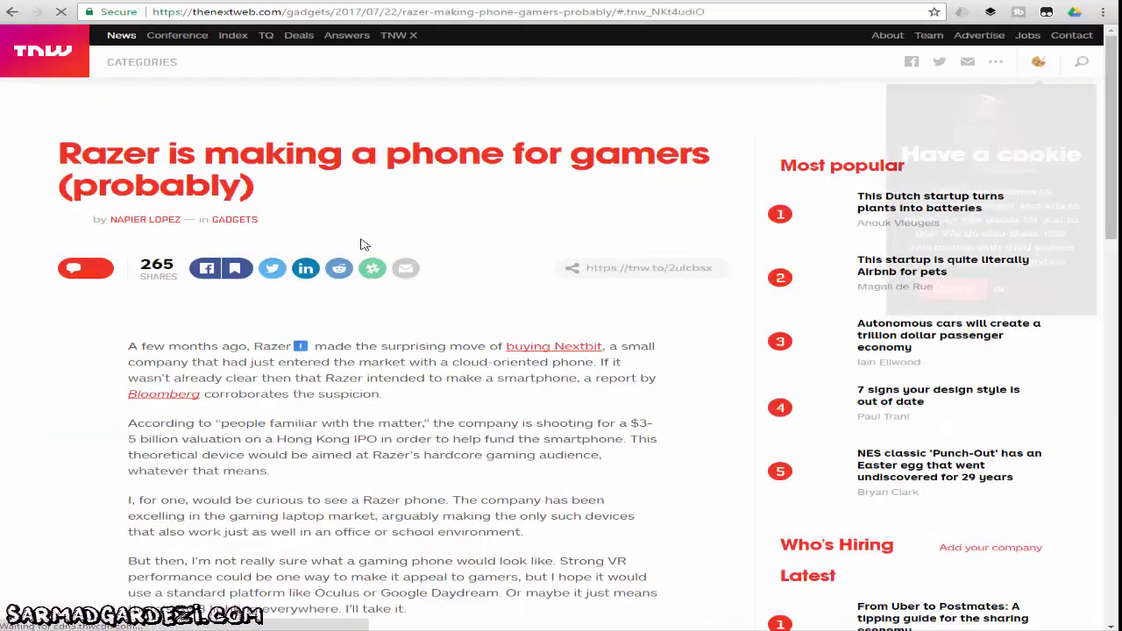
- Scroll through the Razer gamers-phone article to find its laptop photo
scroll(555, 215, "down", 2)
scroll(561, 252, "up", 1)
scroll(561, 252, "up", 2)
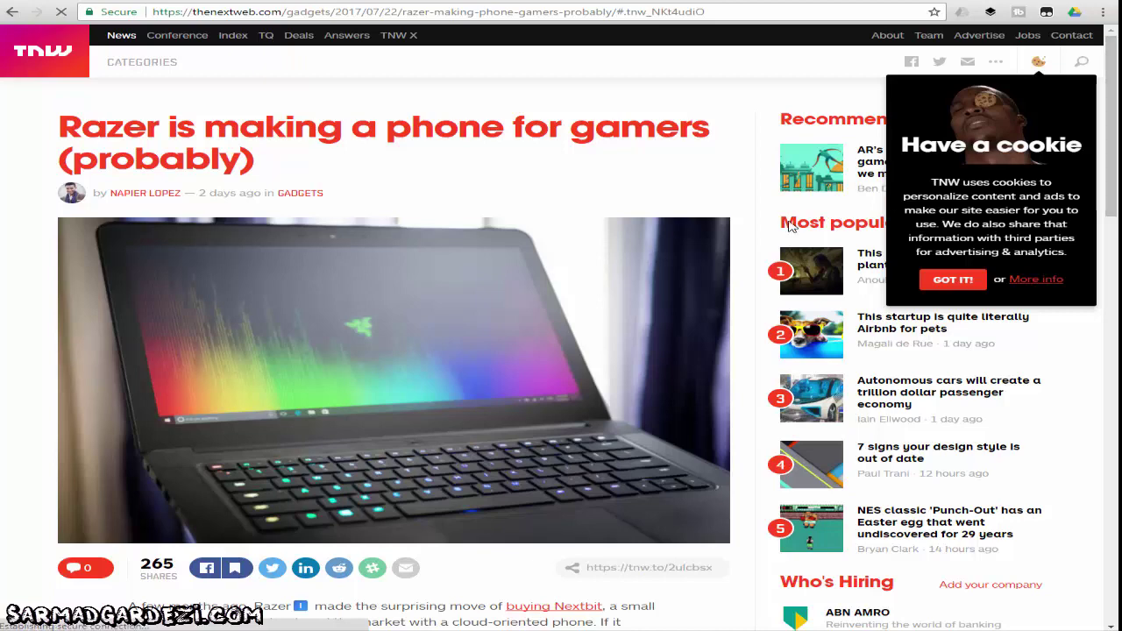
scroll(429, 281, "down", 15)
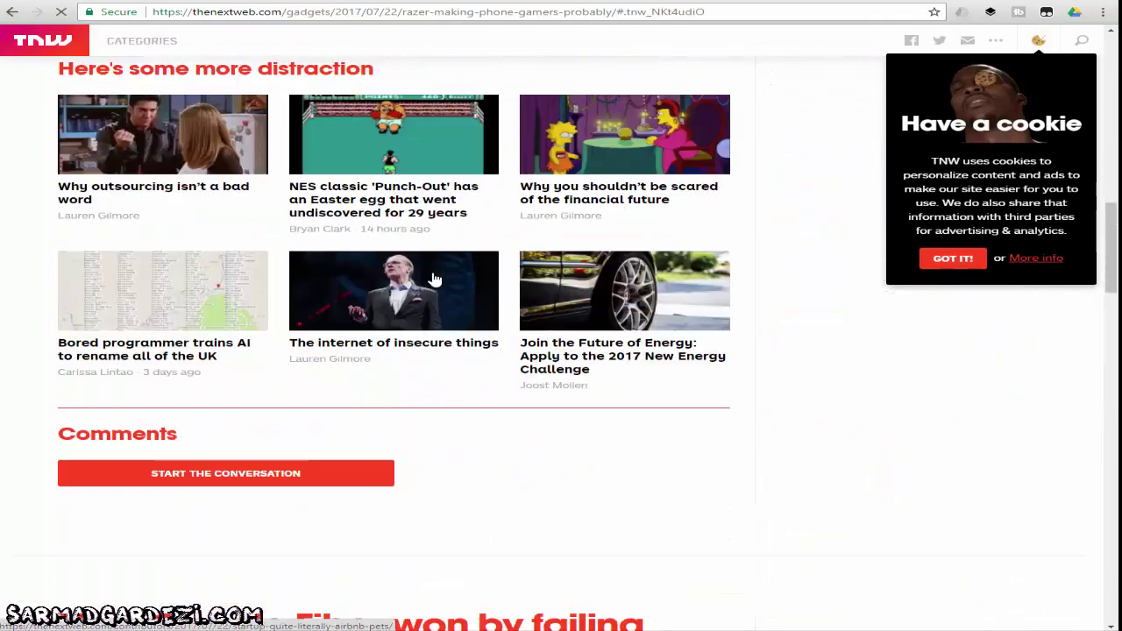
scroll(433, 279, "down", 10)
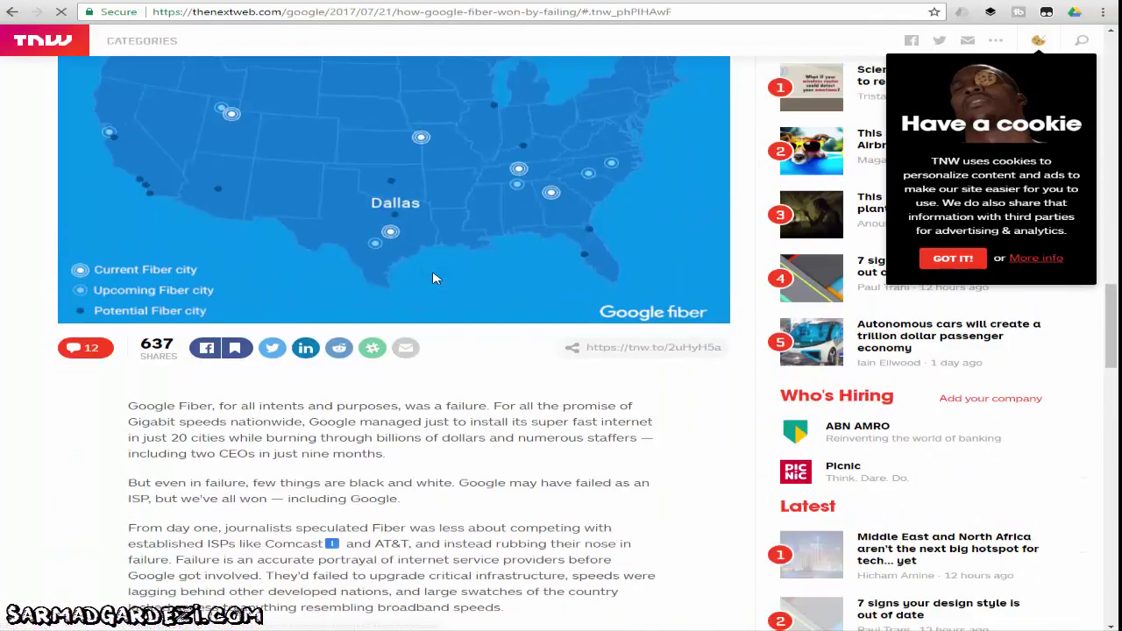
scroll(433, 278, "down", 15)
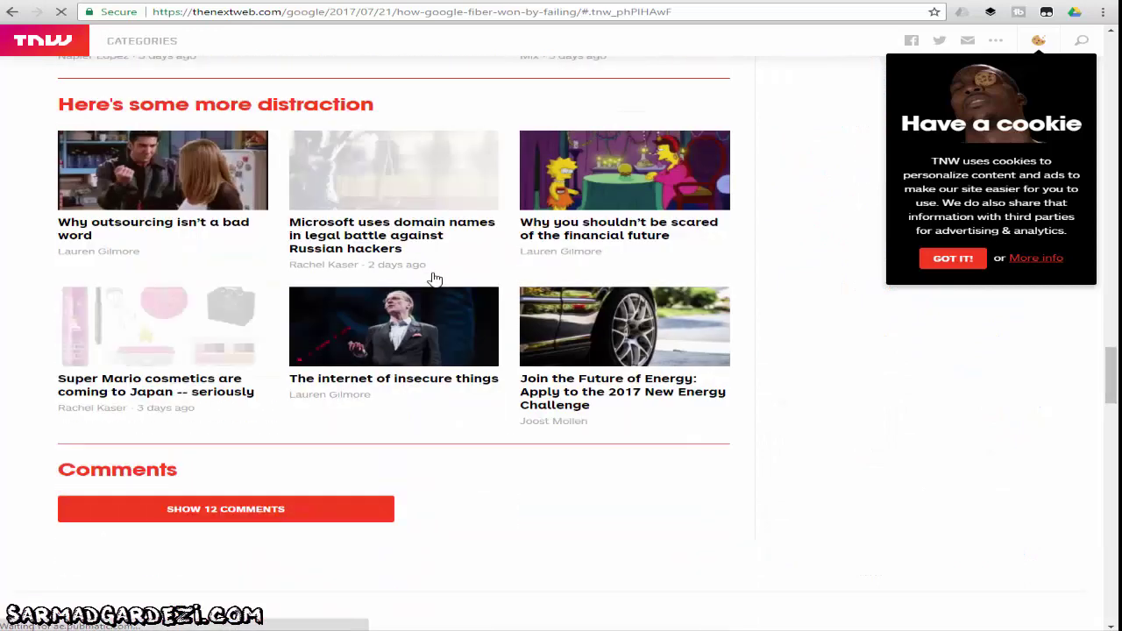
scroll(433, 278, "up", 20)
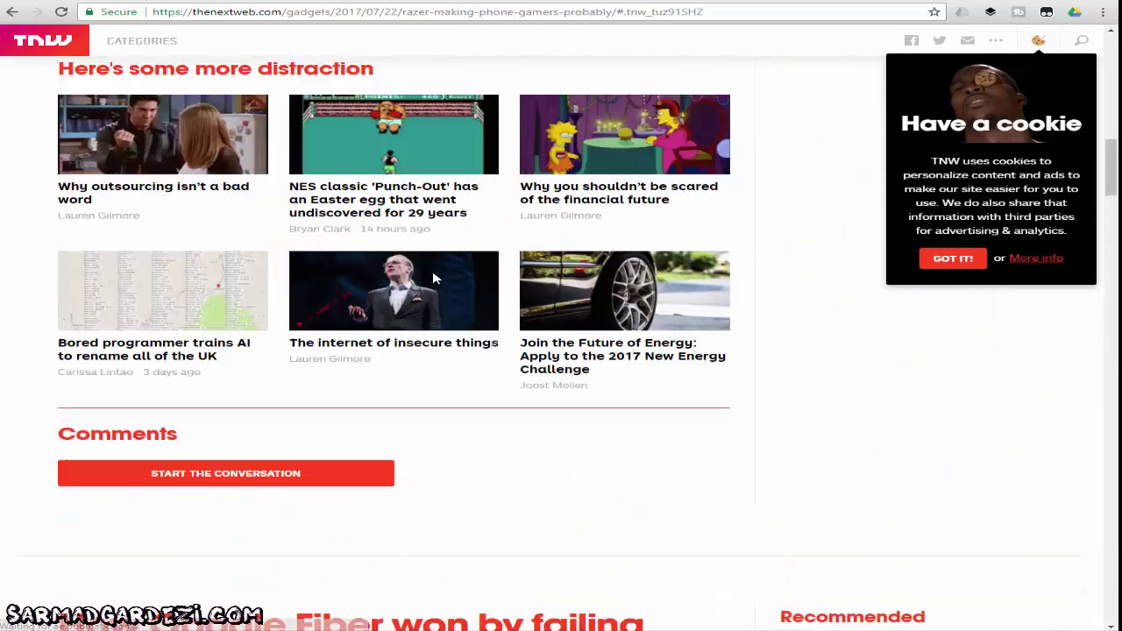
scroll(433, 278, "up", 20)
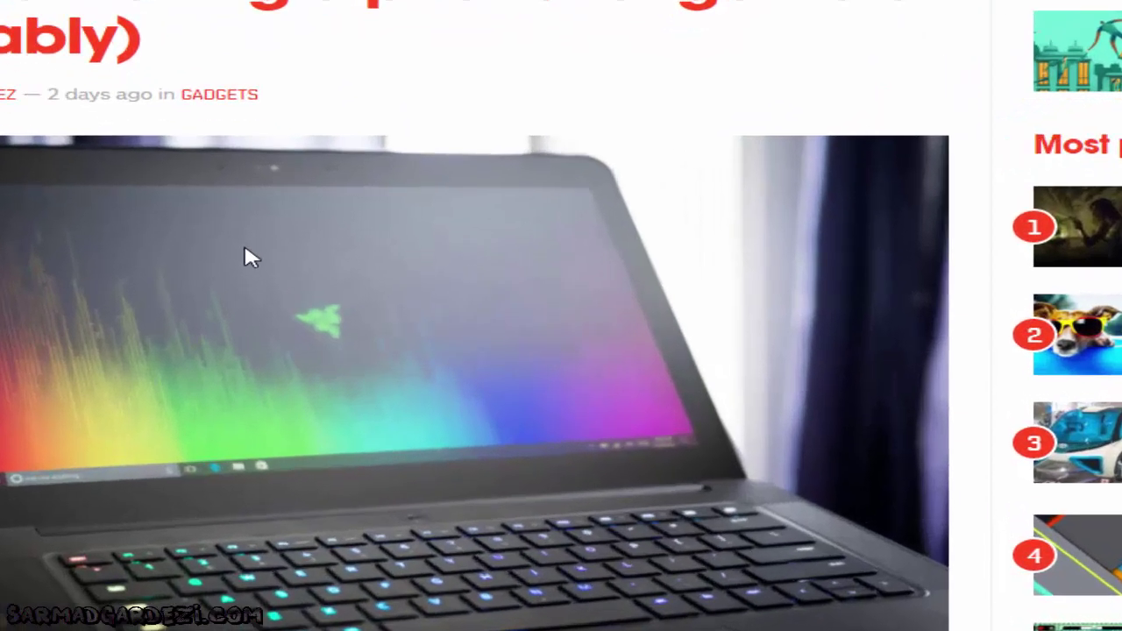
- Save the article's laptop photo Razer-Blade-9-of-10-796x511.jpg to My Drive and dismiss the confirmation
right_click(311, 285)
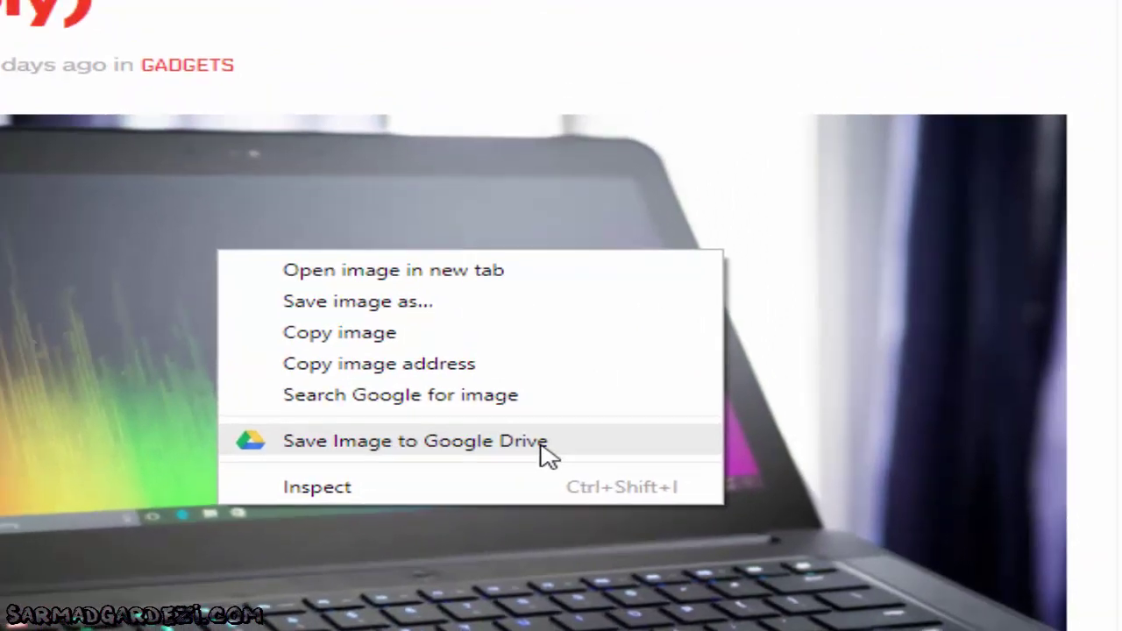
left_click(526, 434)
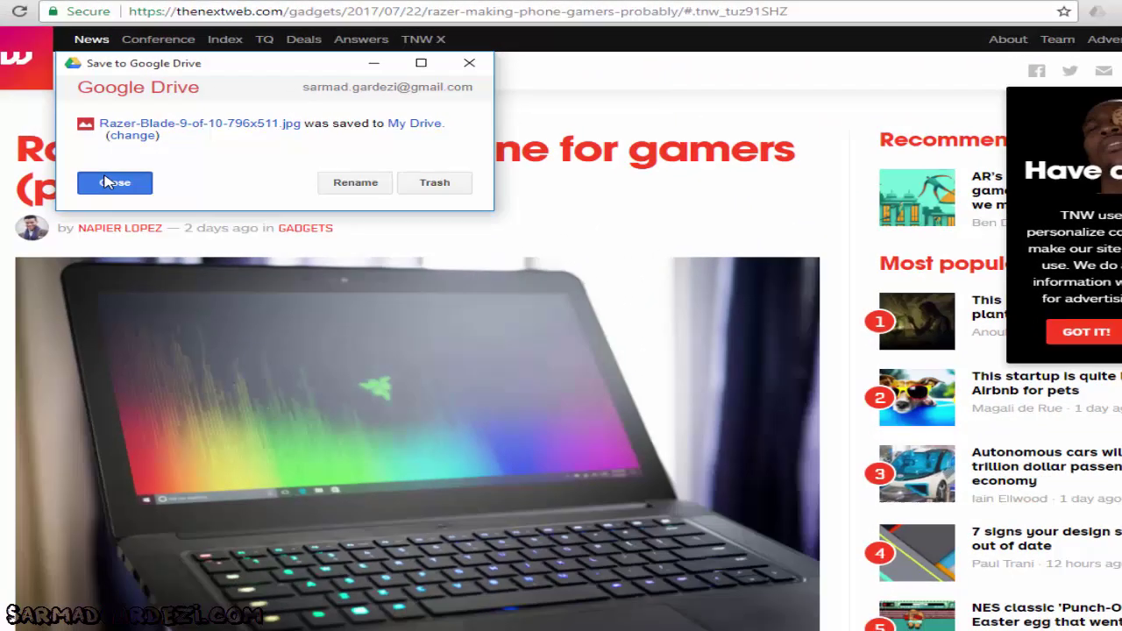
left_click(113, 200)
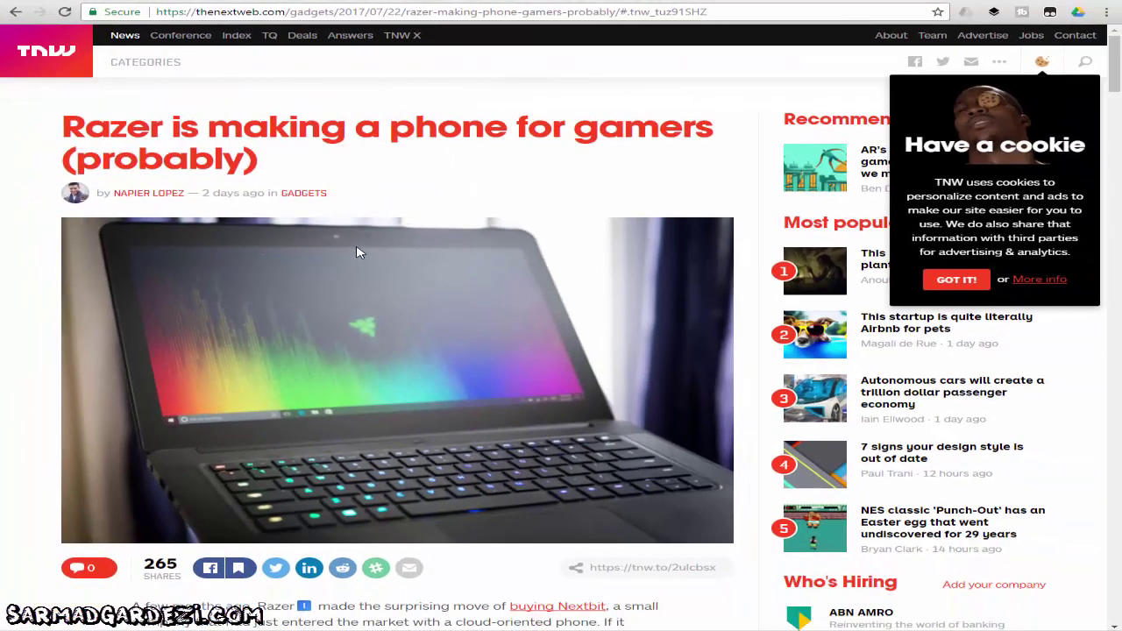
- In the Google Drive tab, preview the Razer-Blade-9-of-10-796x511.jpg image
key("ctrl+Tab")
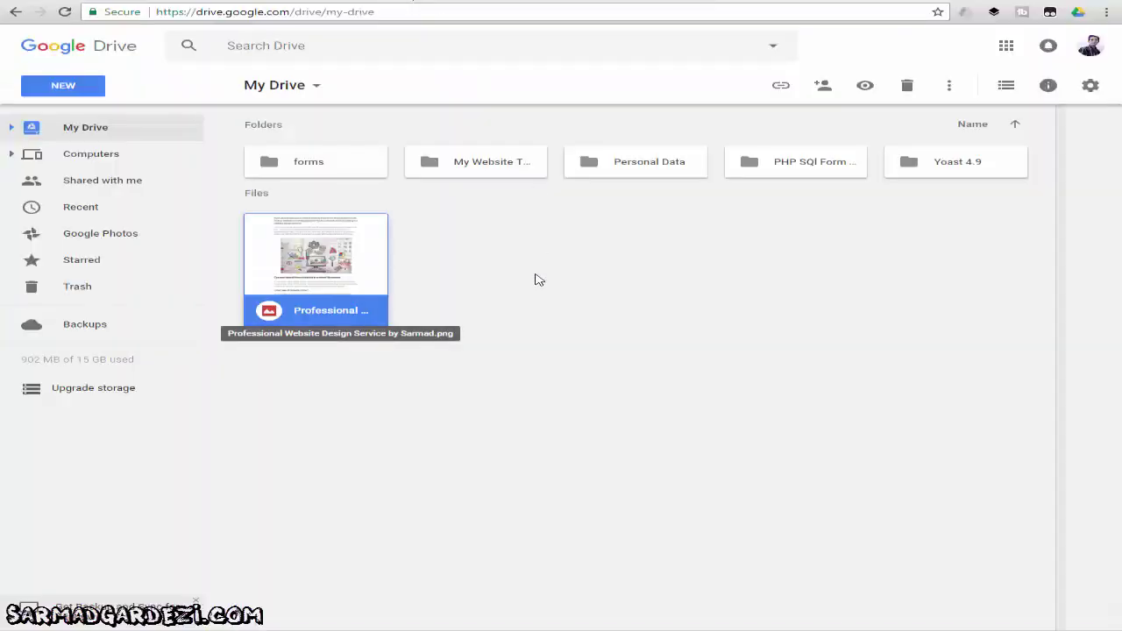
left_click(589, 271)
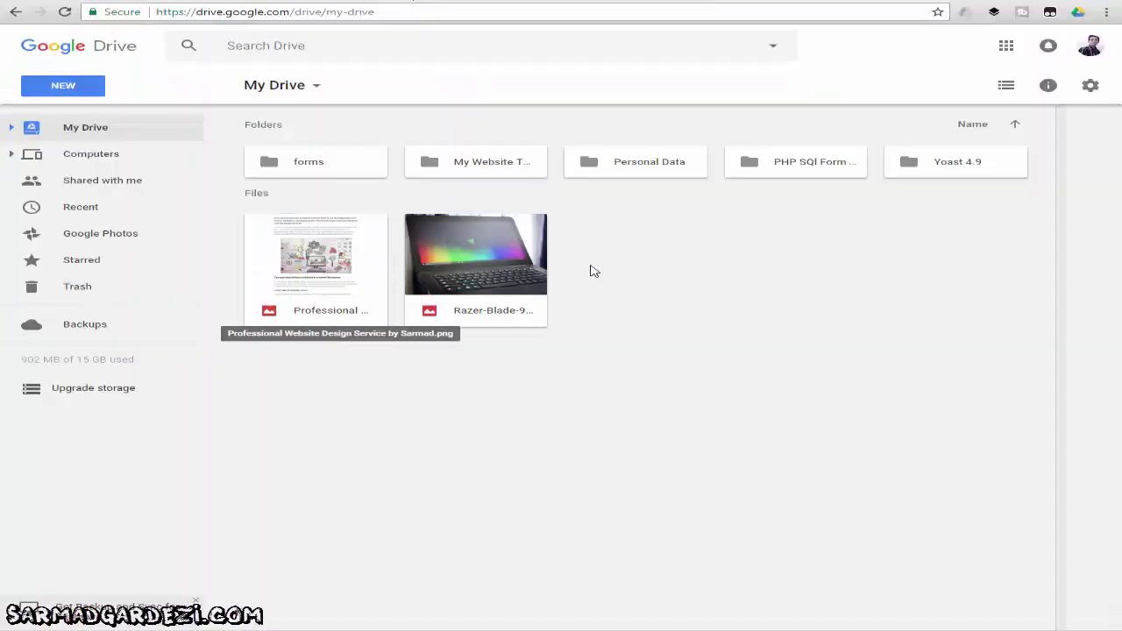
double_click(513, 252)
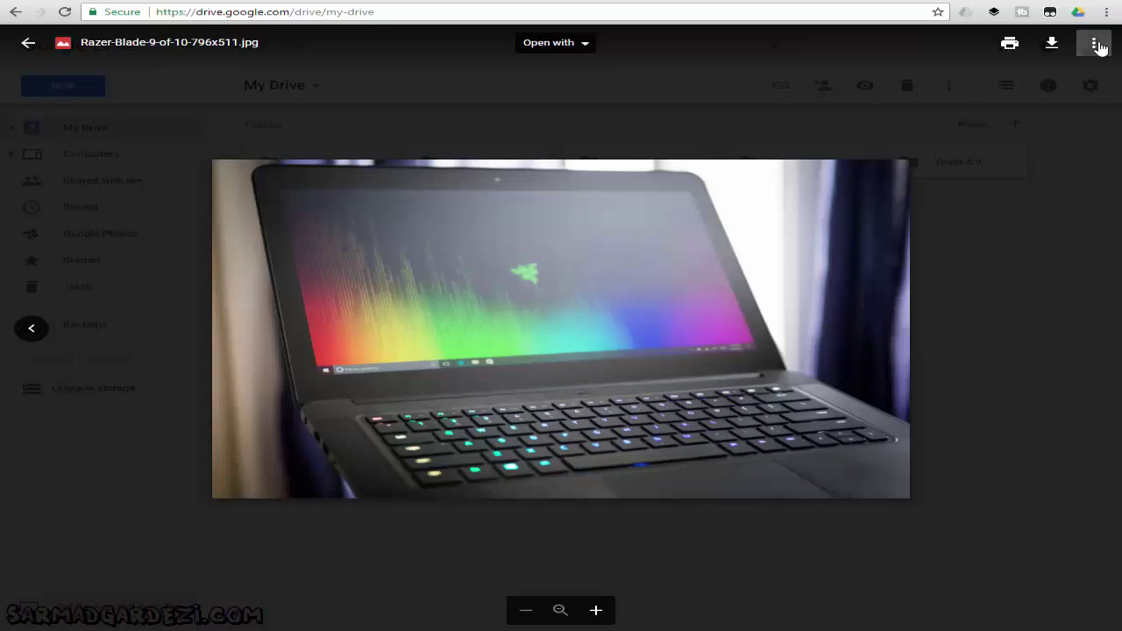
- Check the image's details (796 x 511, 77 KB), then close the details panel and preview
left_click(1099, 47)
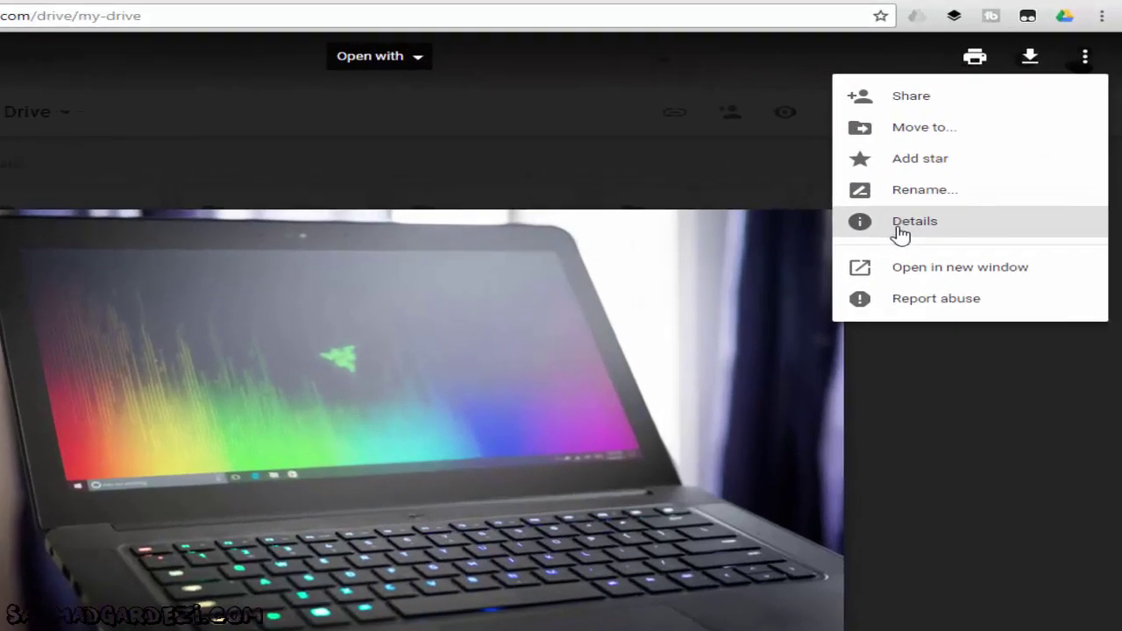
left_click(957, 240)
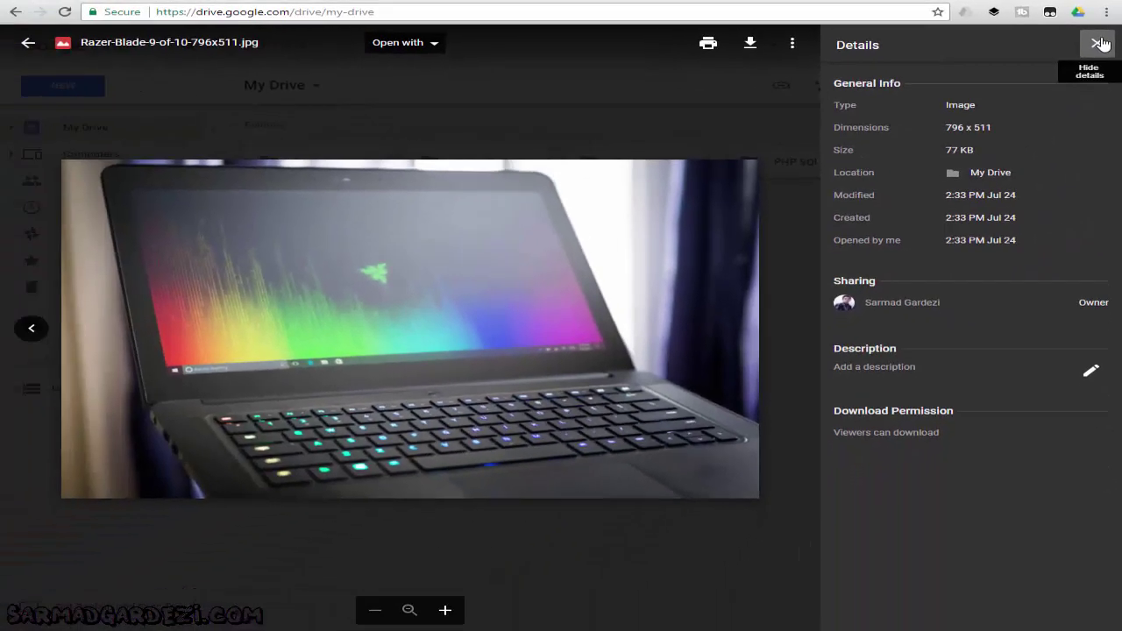
left_click(1098, 44)
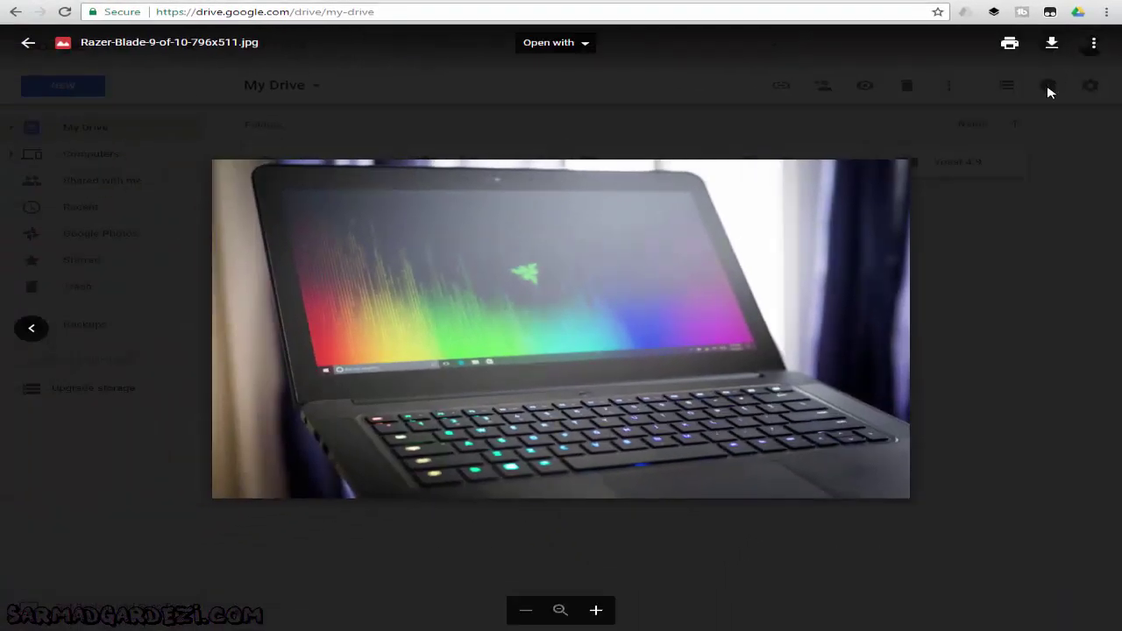
left_click(1049, 92)
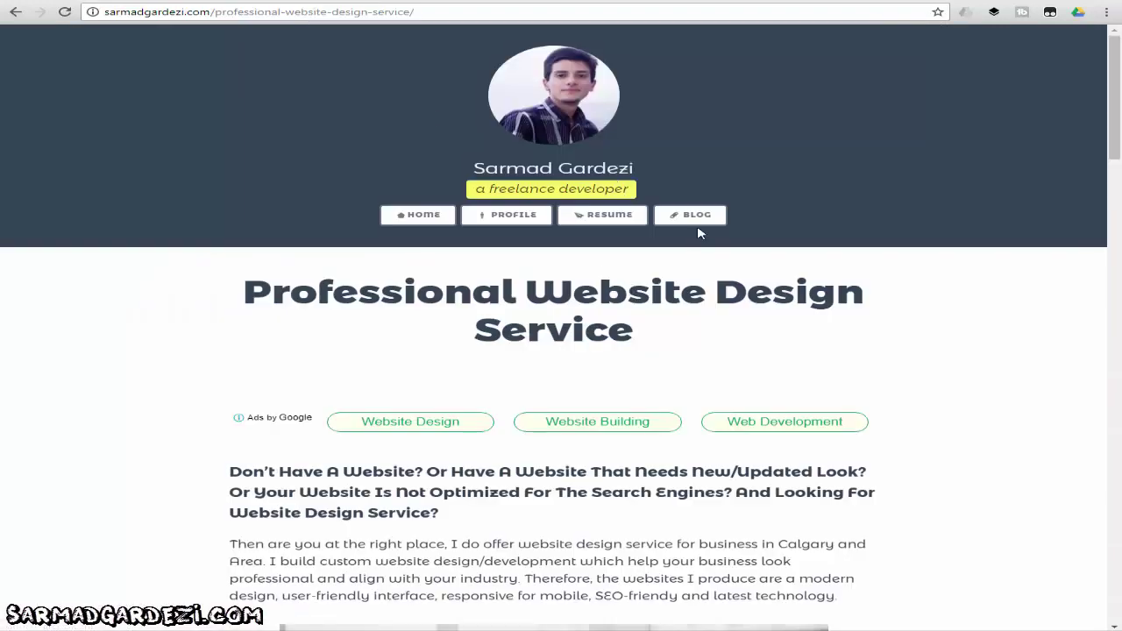
- Capture the whole Professional Website Design Service page as a PNG to My Drive and close the finished upload
scroll(698, 232, "down", 15)
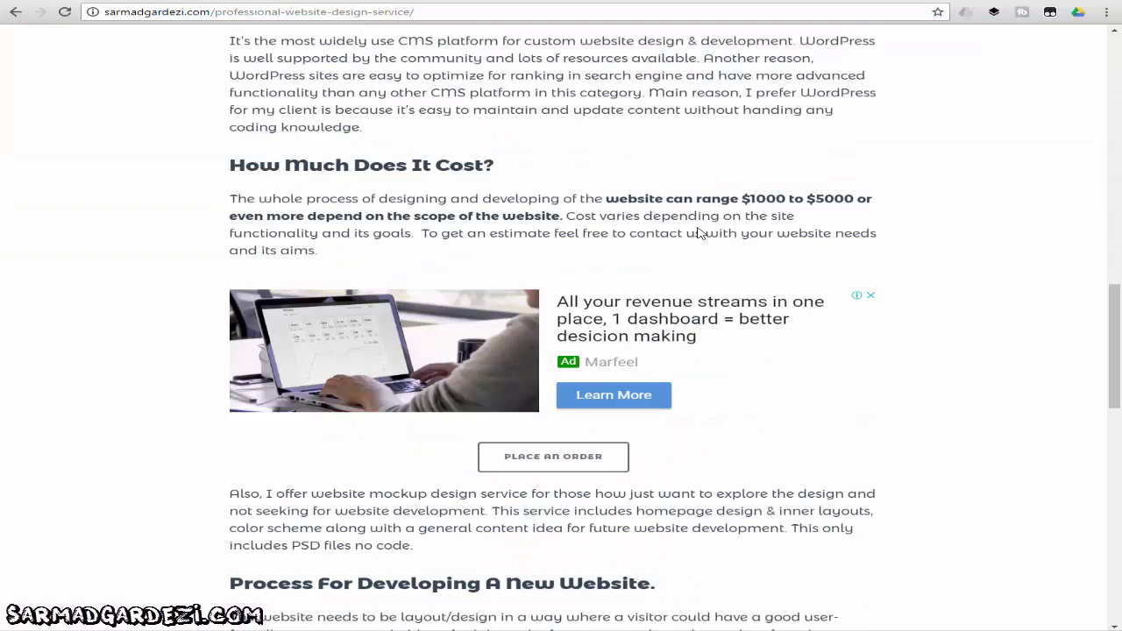
scroll(699, 233, "down", 9)
scroll(698, 232, "up", 7)
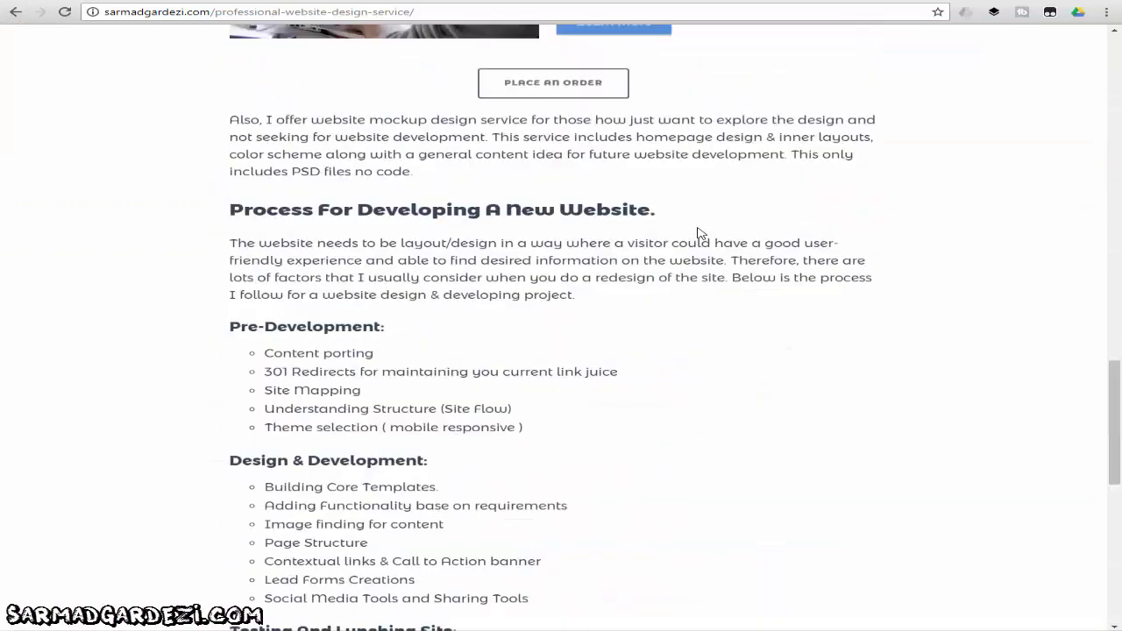
scroll(698, 232, "up", 15)
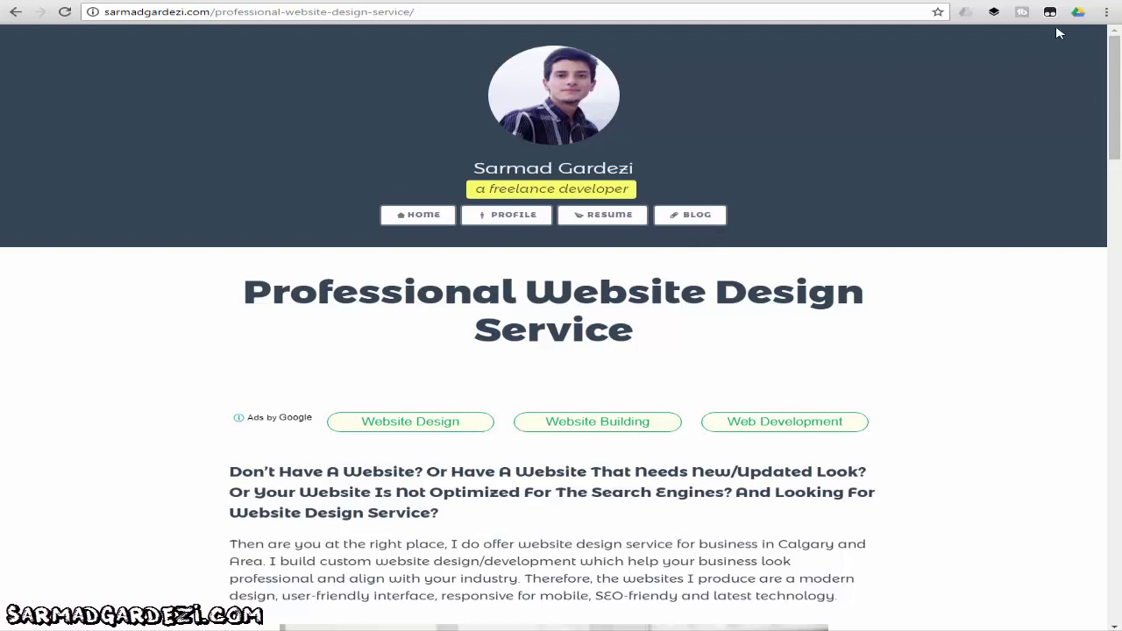
left_click(1084, 16)
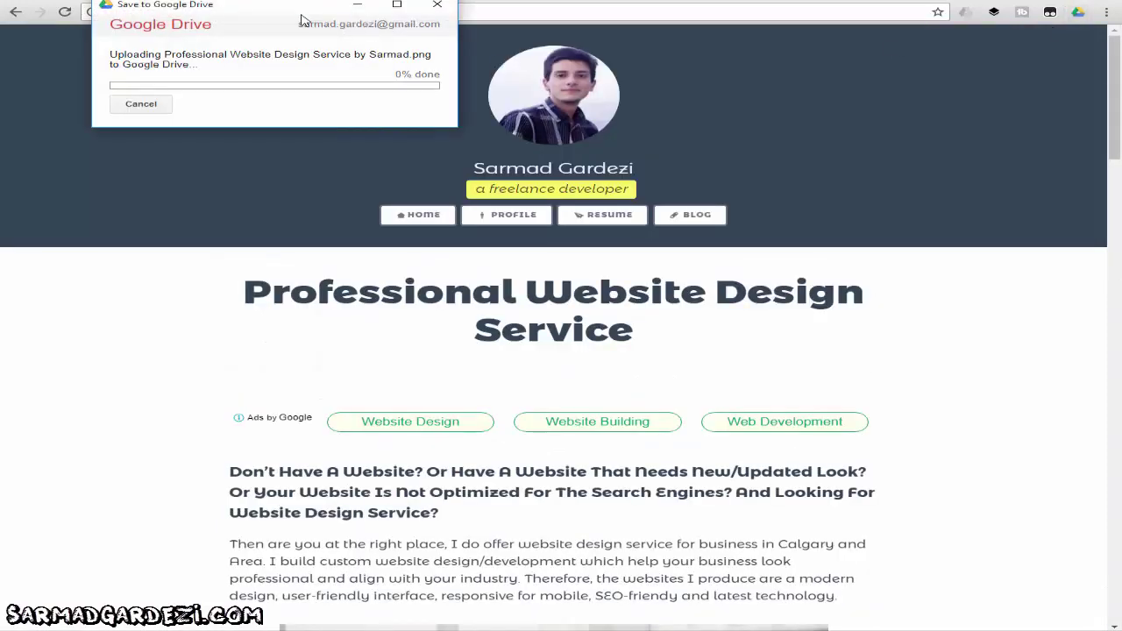
left_click_drag(303, 15, 305, 69)
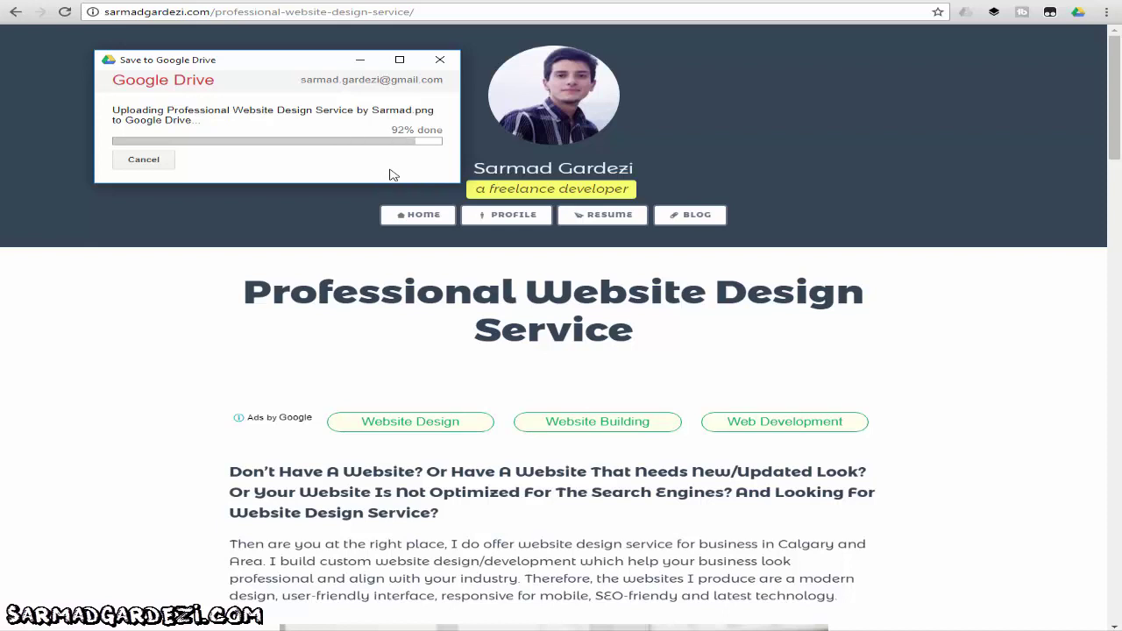
left_click(154, 164)
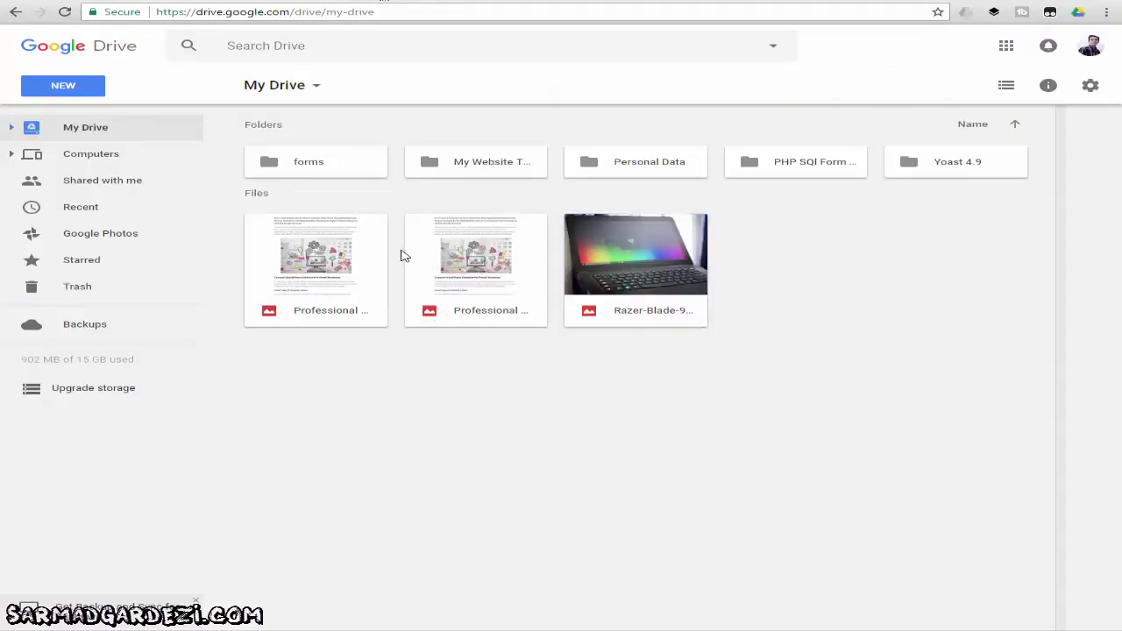
double_click(489, 258)
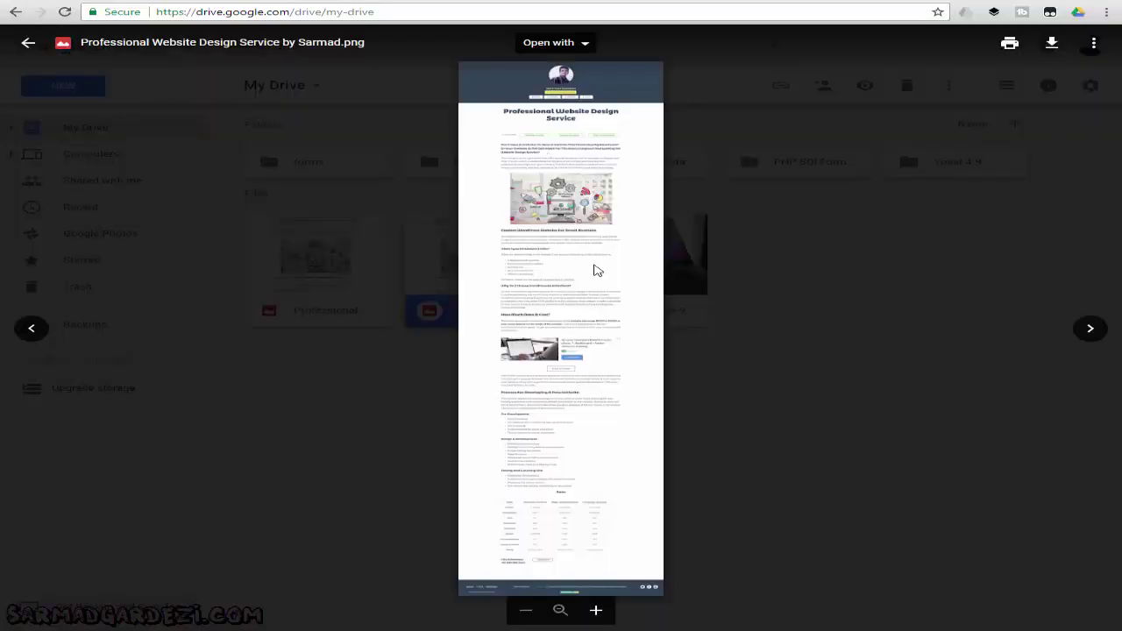
scroll(596, 267, "up", 1)
scroll(596, 268, "up", 2)
scroll(462, 348, "down", 3)
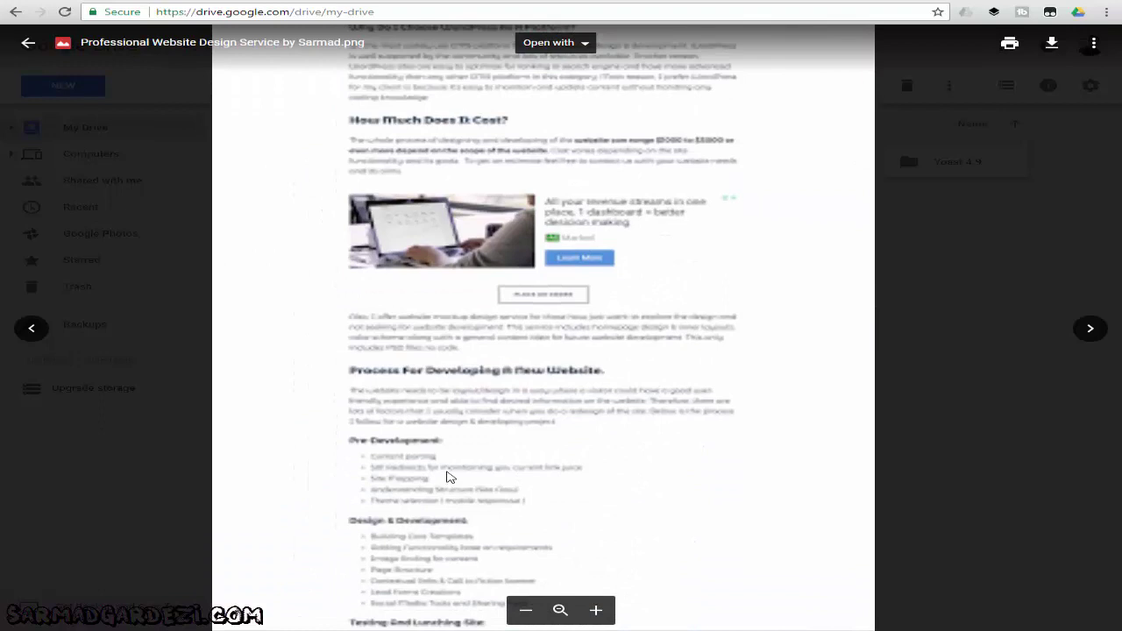
scroll(462, 348, "down", 5)
scroll(574, 439, "up", 7)
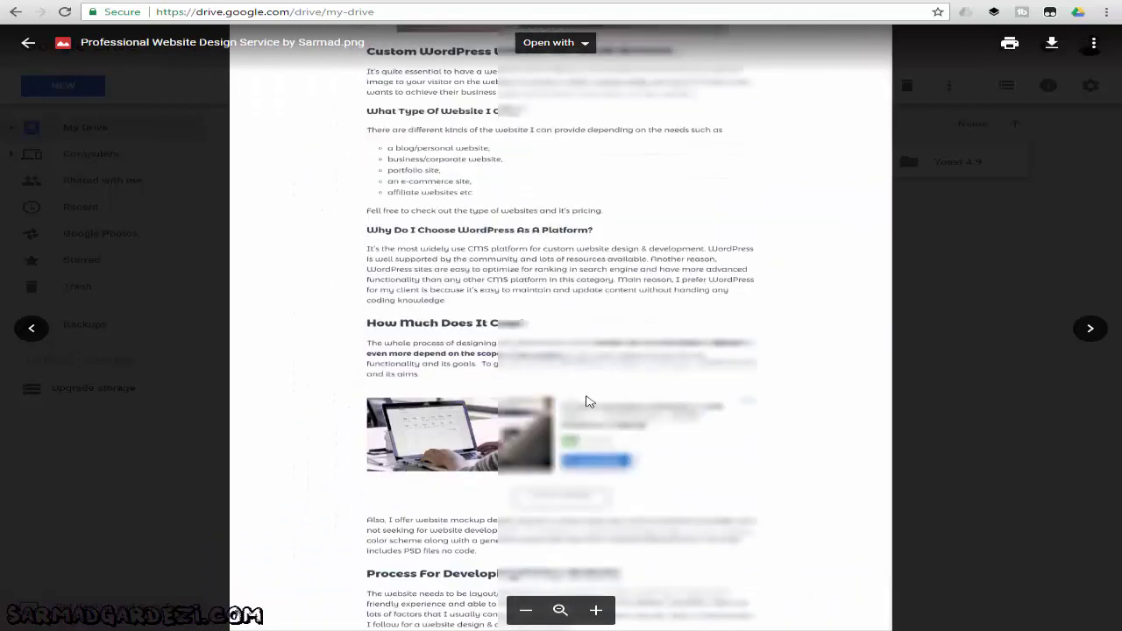
scroll(588, 295, "up", 5)
scroll(561, 263, "down", 2)
scroll(547, 226, "down", 4)
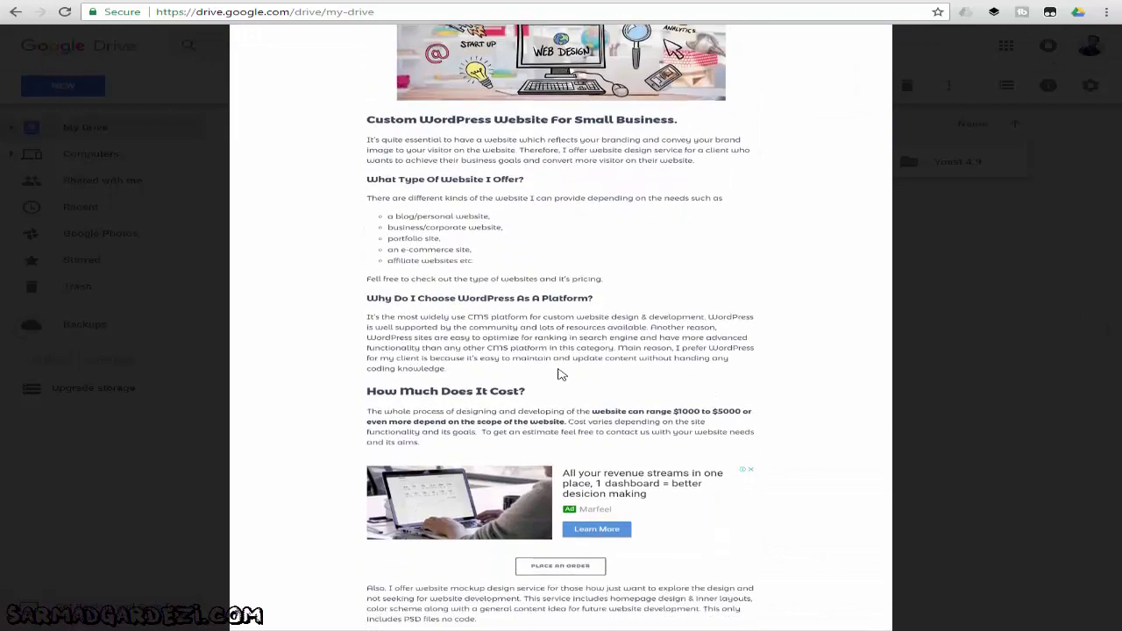
scroll(557, 368, "down", 5)
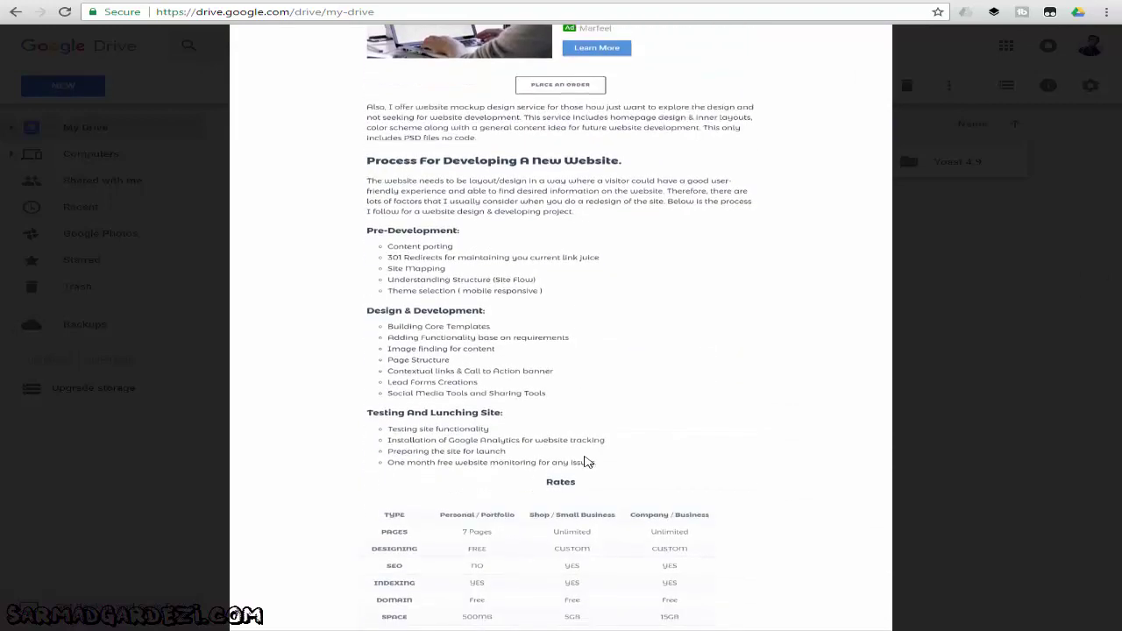
scroll(584, 445, "down", 3)
scroll(601, 531, "up", 7)
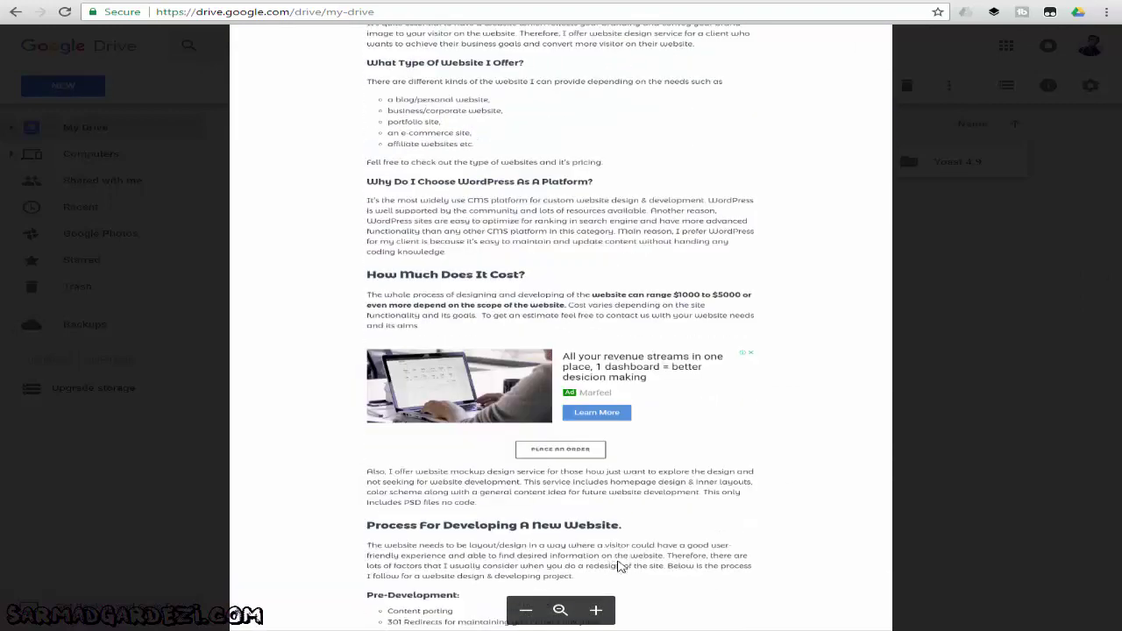
scroll(626, 511, "up", 8)
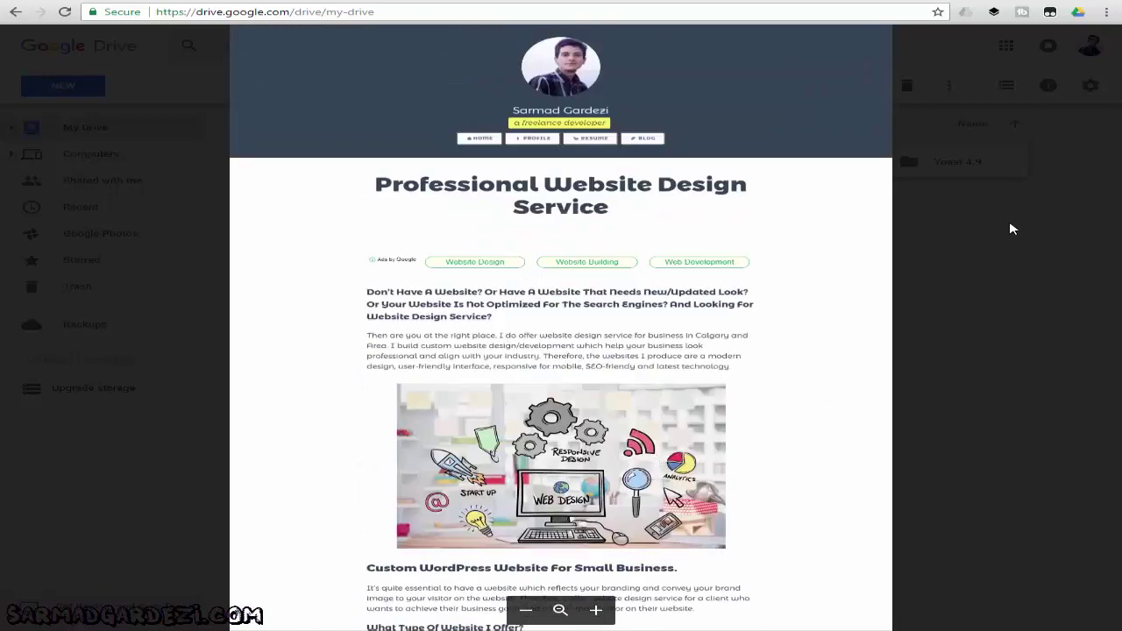
left_click(1020, 210)
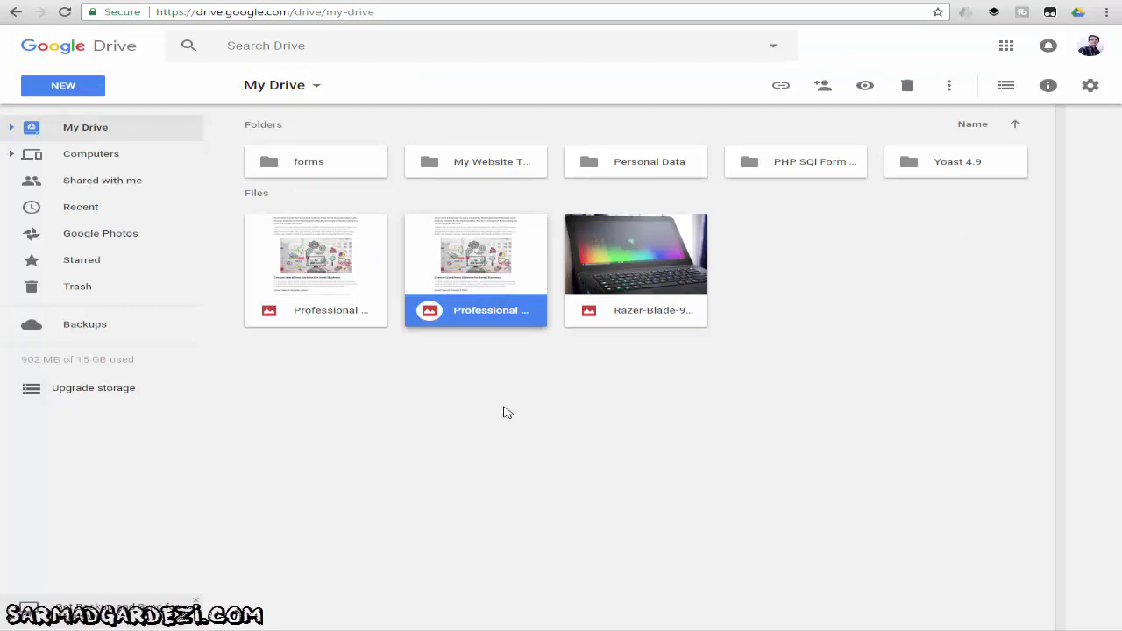
left_click(464, 368)
left_click(514, 283)
right_click(516, 279)
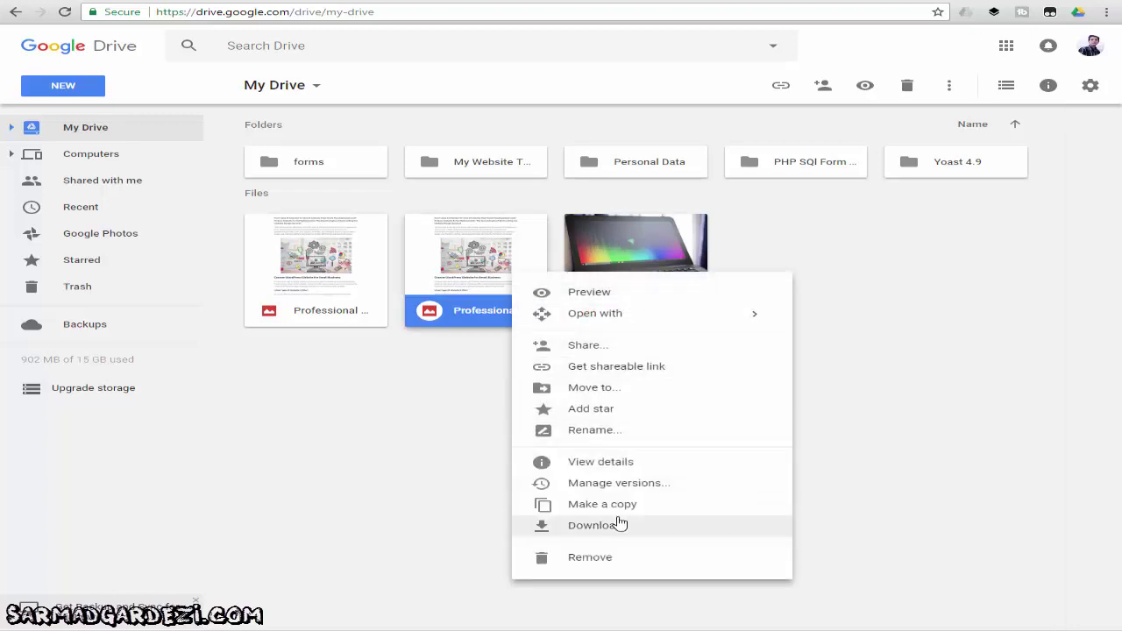
left_click(400, 480)
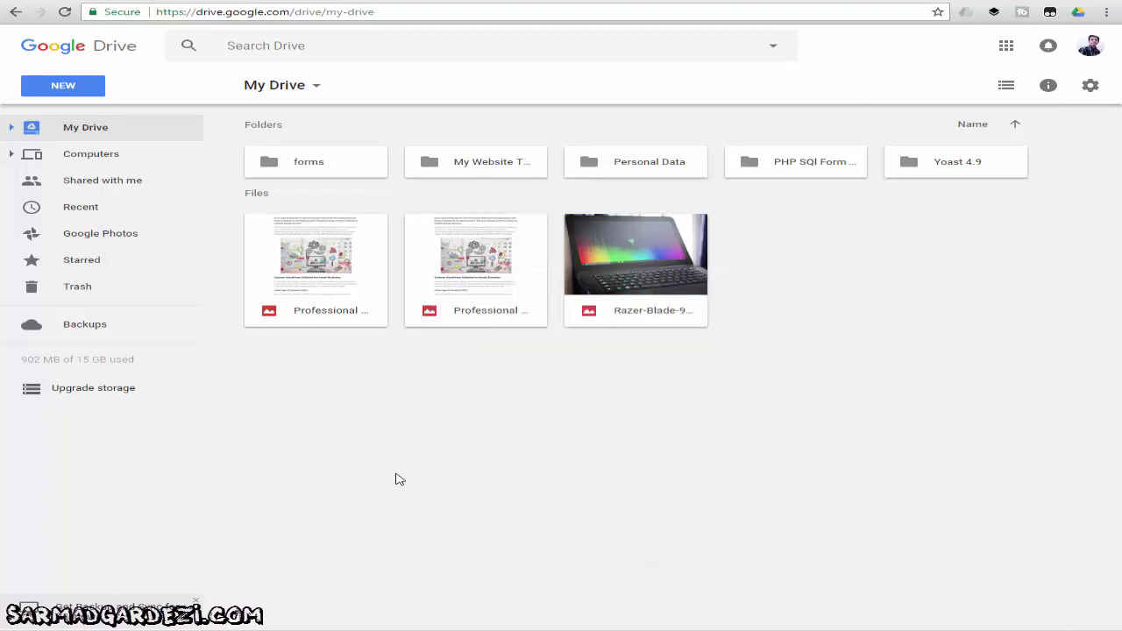